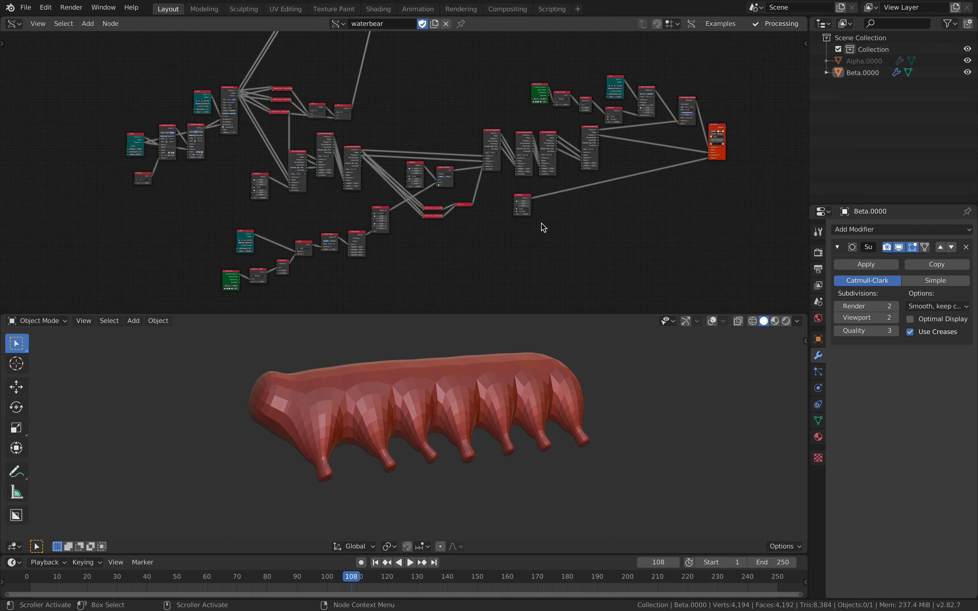
Play the walking animation up to frame 162 and inspect the water bear from the side and from above.
mouse_move(465, 389)
middle_mouse_down()
mouse_move(457, 436)
mouse_move(463, 416)
mouse_move(540, 366)
mouse_move(433, 370)
mouse_move(521, 352)
mouse_move(465, 380)
middle_mouse_up()
key("space")
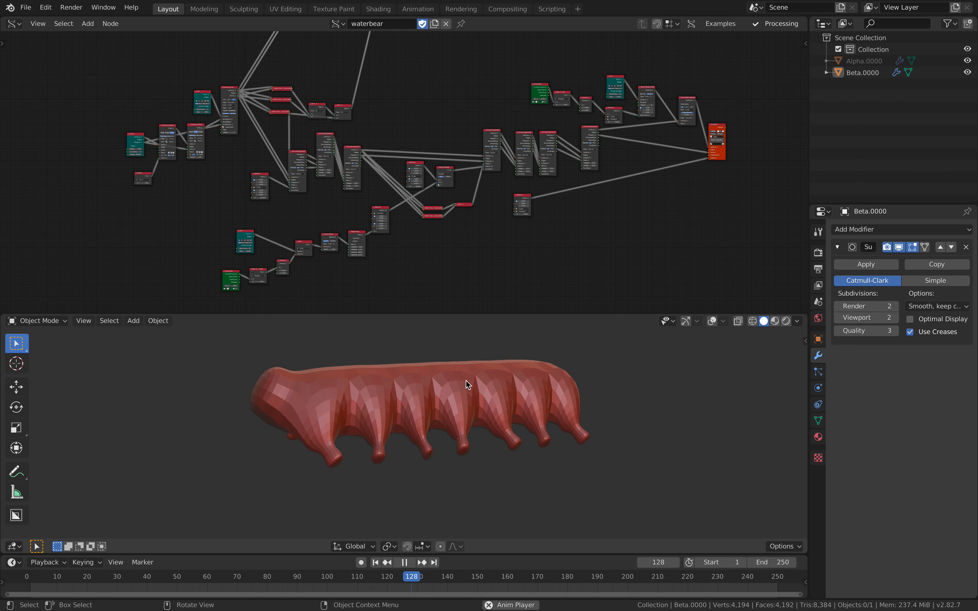
key("space")
middle_click_drag(495, 384, 355, 404)
middle_click_drag(549, 415, 348, 378)
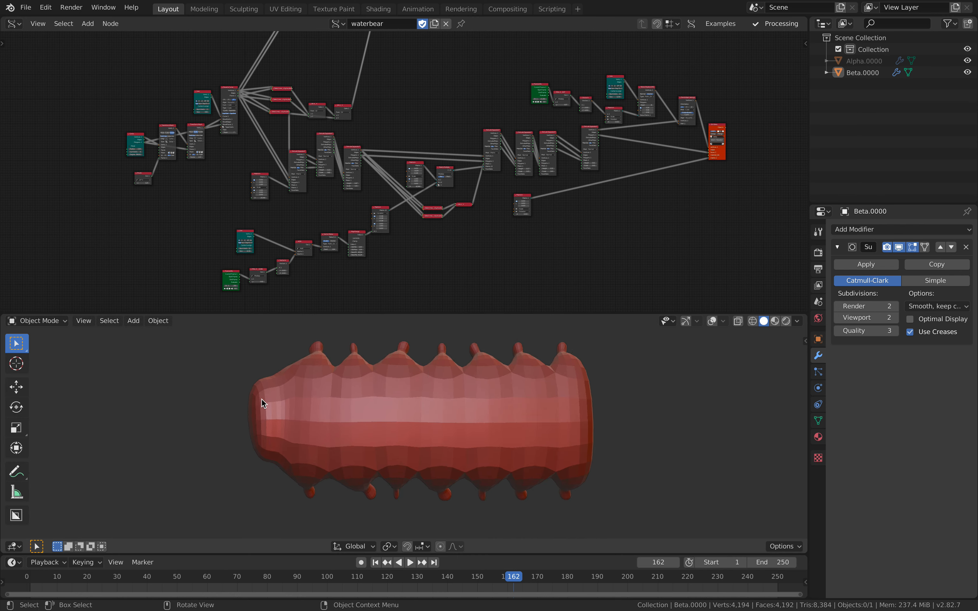
middle_click_drag(517, 370, 410, 387)
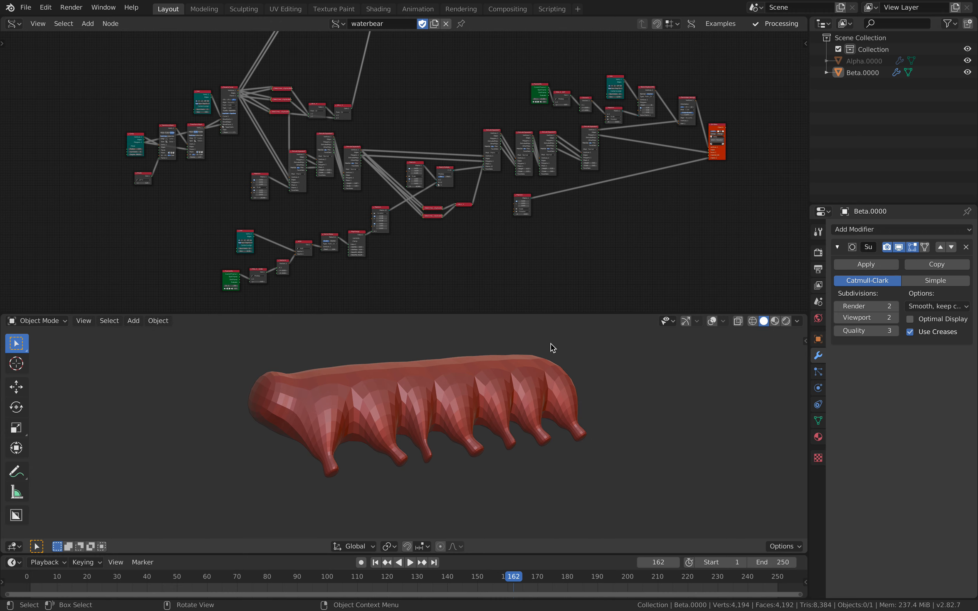
Switch to the web browser and search for "water bear" in a new tab.
key("ctrl+Right")
mouse_move(937, 53)
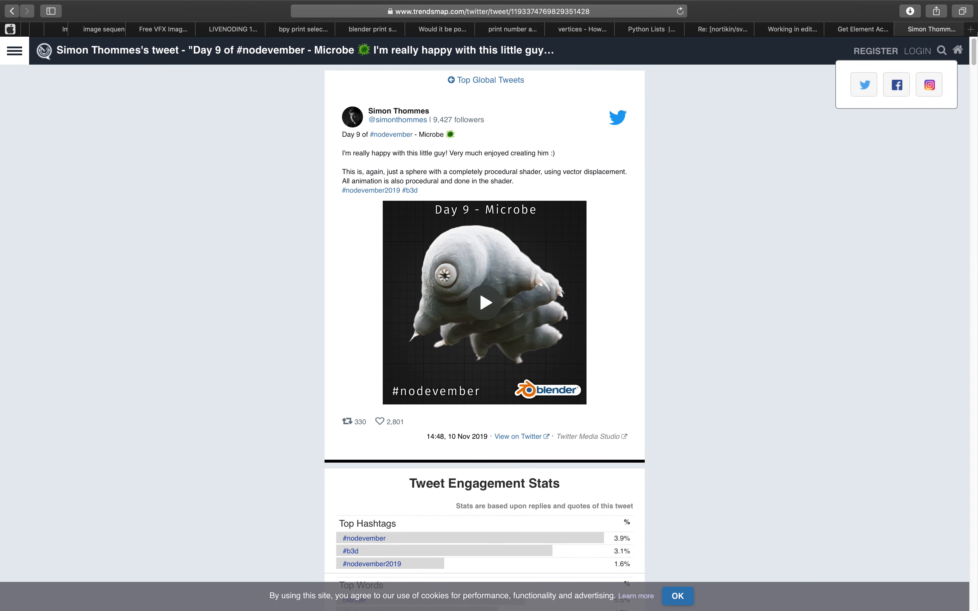
key("super+t")
type("water bear")
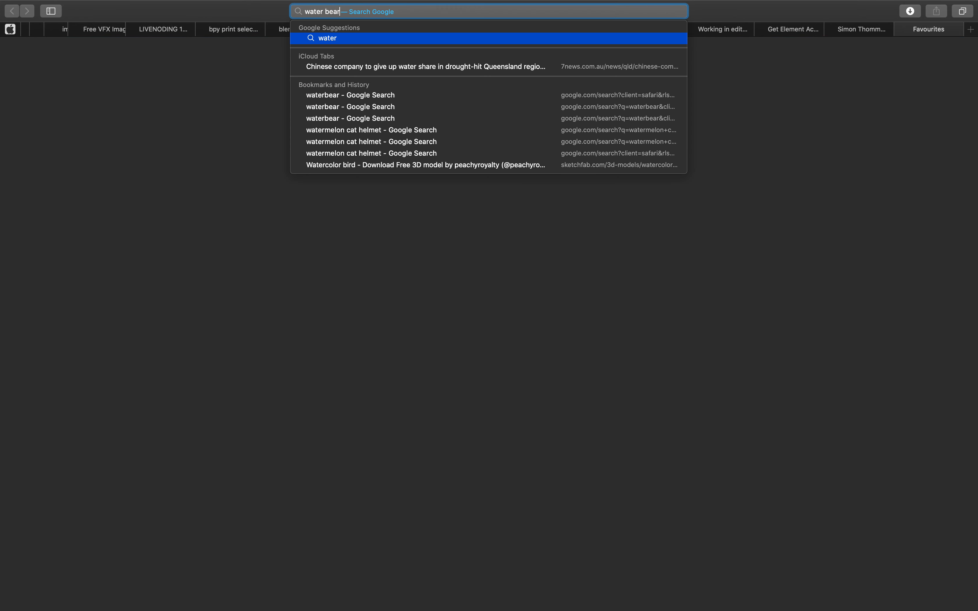
key("Return")
left_click(880, 31)
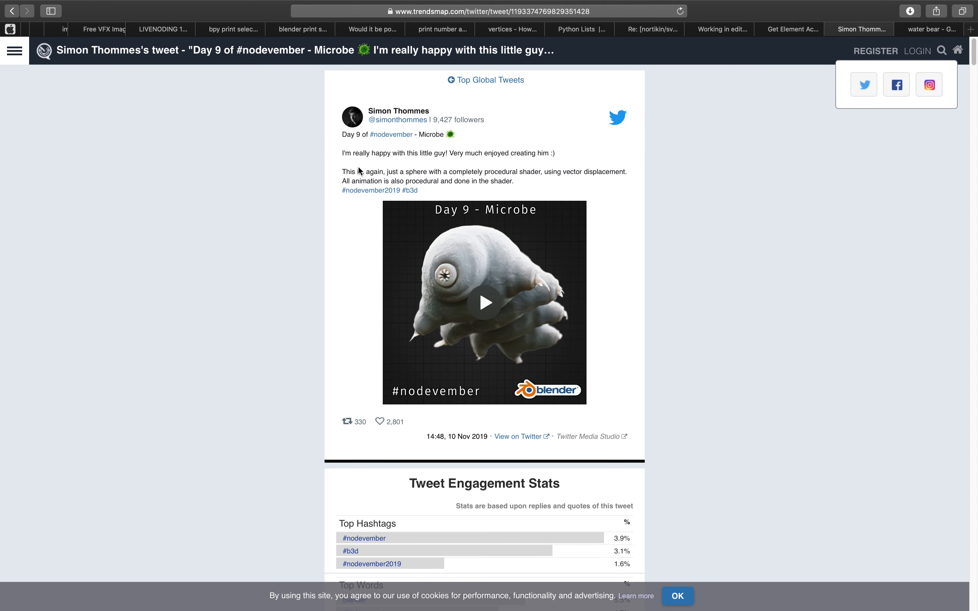
left_click(921, 32)
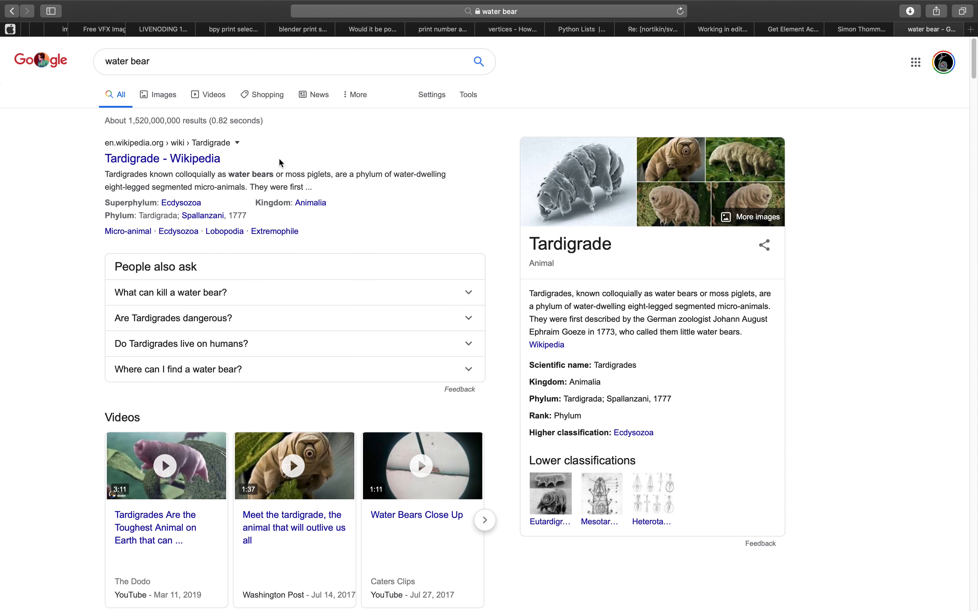
Show the image results for water bear and browse them for the animal's body shape and legs.
left_click(168, 97)
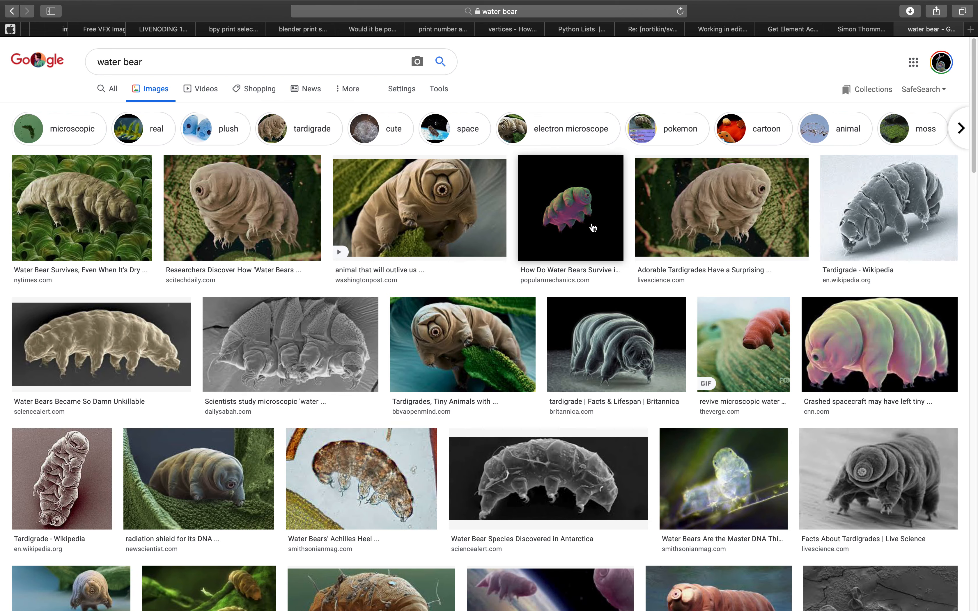
scroll(631, 275, "down", 8)
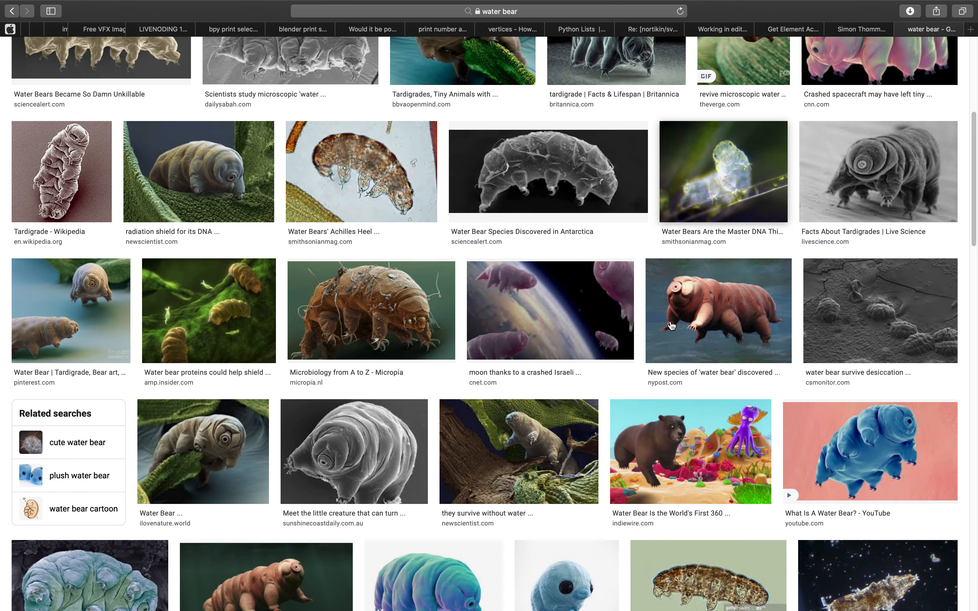
scroll(672, 327, "down", 2)
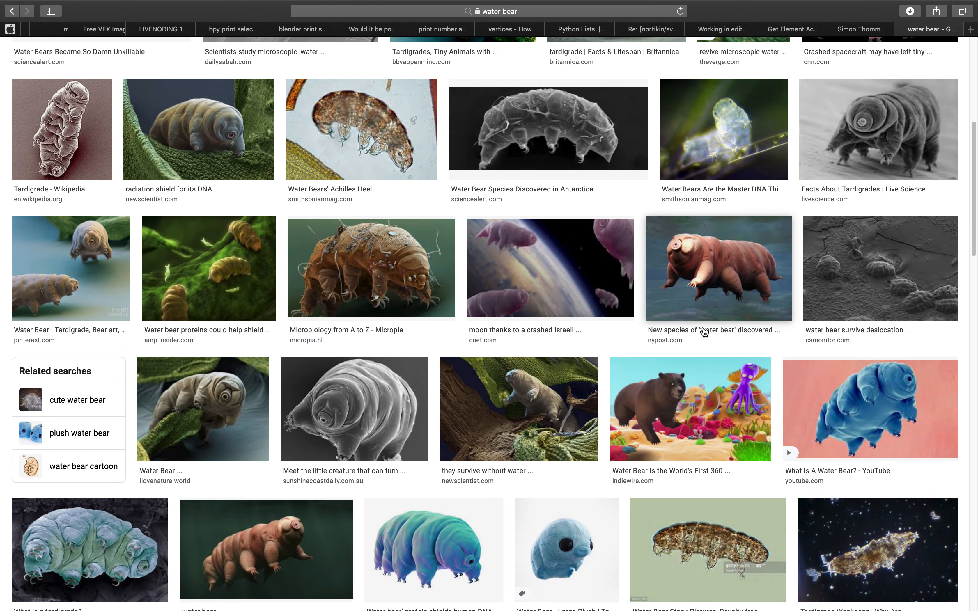
scroll(704, 332, "down", 7)
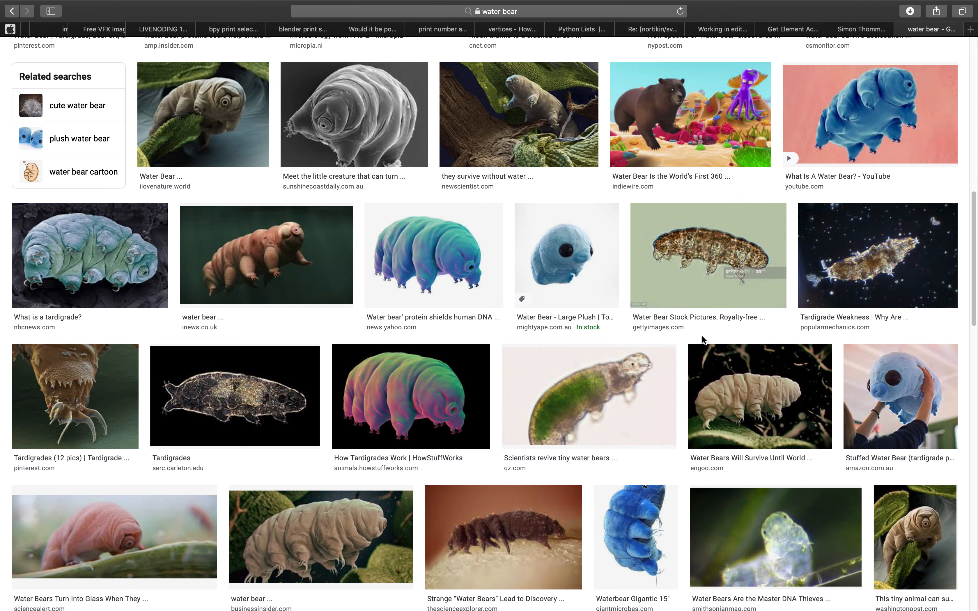
scroll(703, 340, "up", 8)
scroll(702, 202, "down", 10)
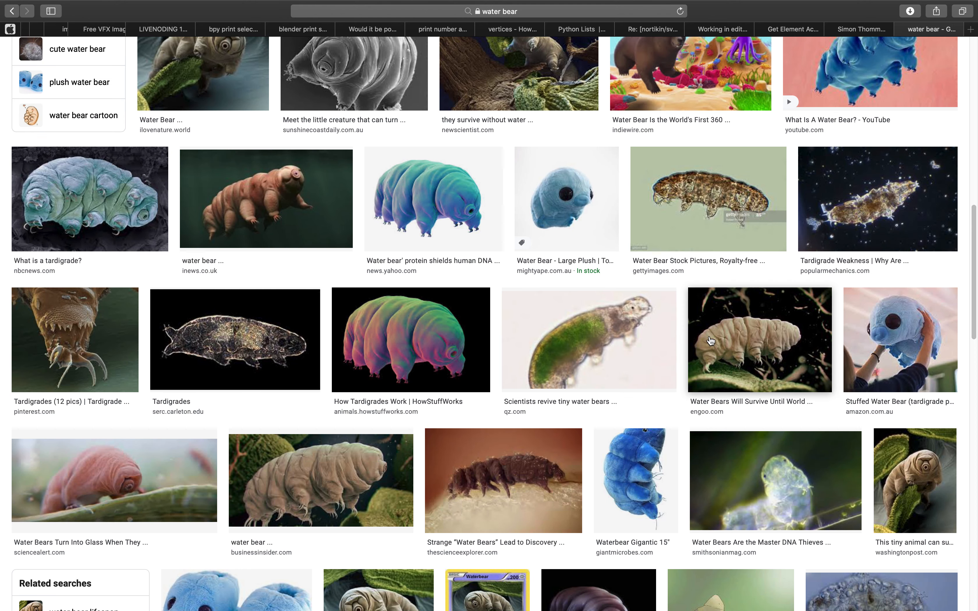
Switch back to Blender and widen the node editor and 3D viewport by narrowing the outliner and properties area.
key("ctrl+Left")
middle_click_drag(501, 363, 461, 363)
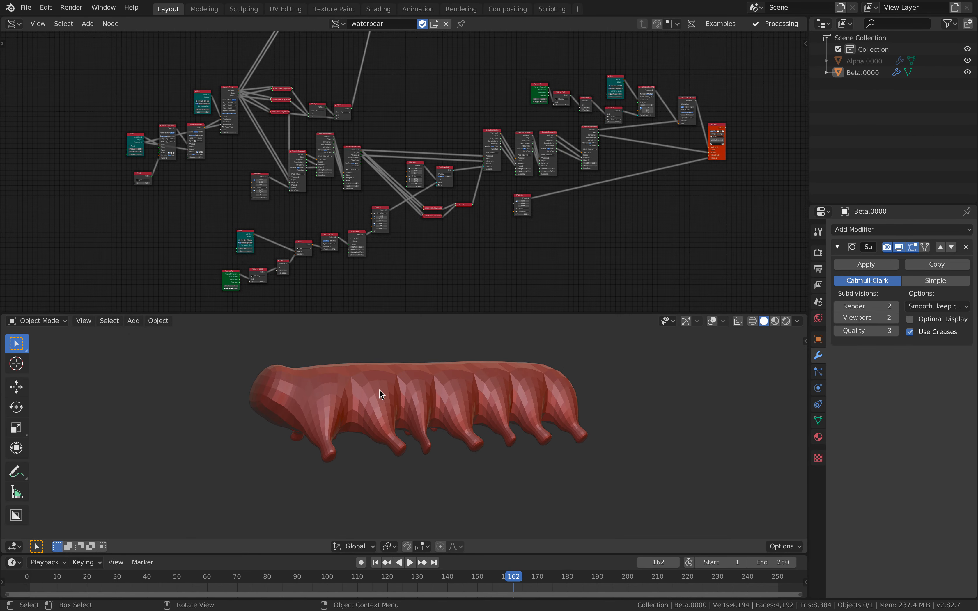
middle_click_drag(371, 388, 348, 407)
middle_click_drag(451, 255, 473, 265)
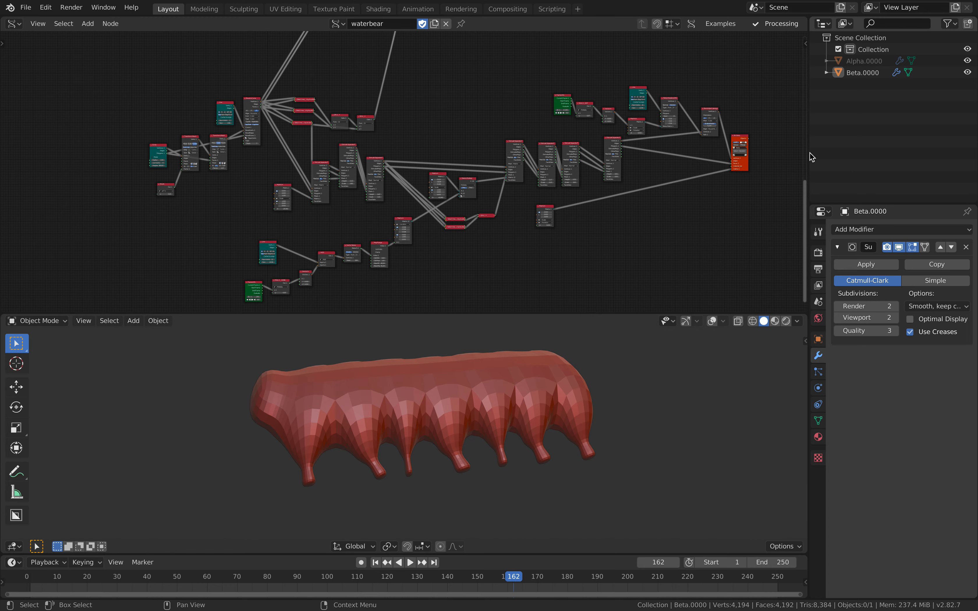
left_click_drag(808, 151, 896, 152)
Move the Circle node further away from the first Transform Mesh node it feeds.
middle_click_drag(752, 195, 728, 186)
scroll(520, 205, "up", 2)
middle_click_drag(534, 276, 656, 266)
scroll(445, 214, "up", 2)
scroll(384, 197, "up", 4)
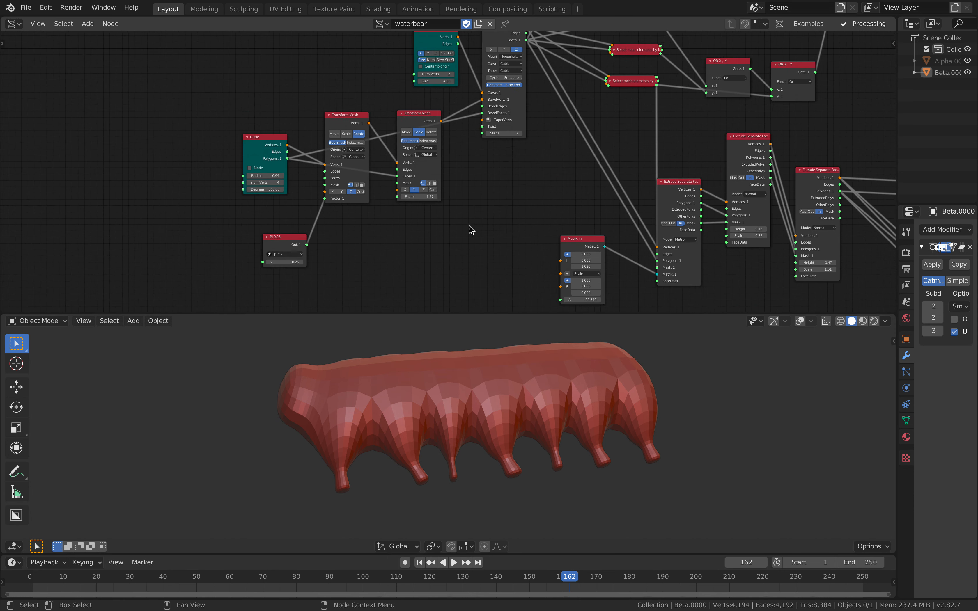
scroll(469, 226, "up", 2)
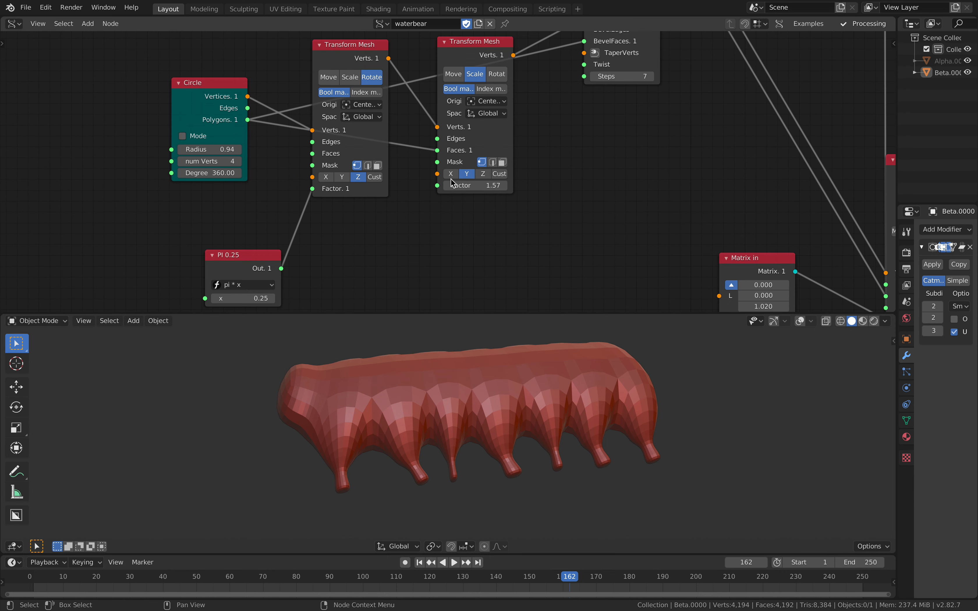
scroll(356, 176, "down", 1)
left_click_drag(241, 96, 205, 94)
middle_click_drag(286, 97, 227, 163)
middle_click_drag(323, 127, 291, 214)
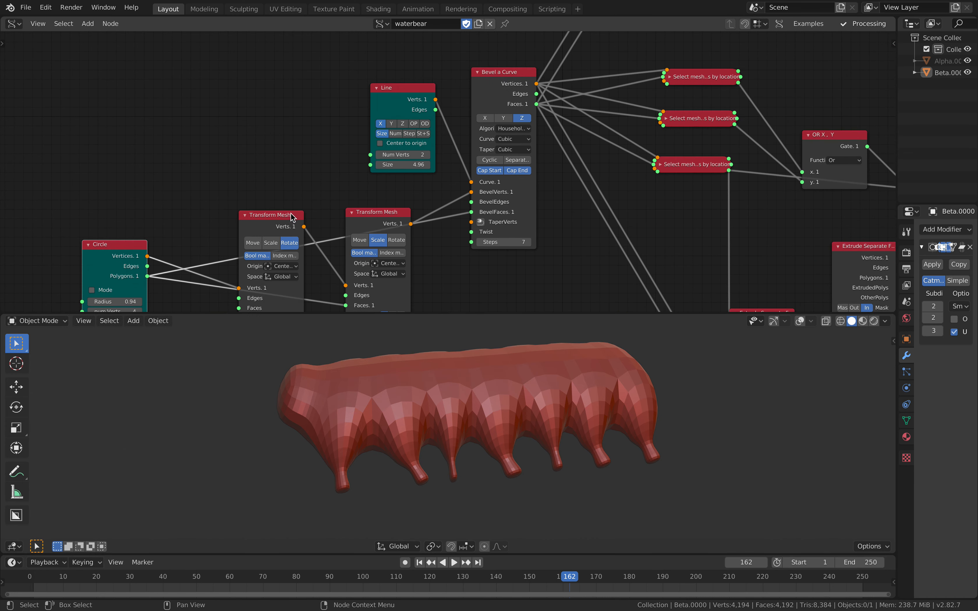
Reposition the Line node further from Bevel a Curve, above the Transform Mesh nodes, and raise the Circle node slightly.
left_click_drag(500, 104, 499, 102)
left_click_drag(396, 94, 249, 93)
middle_click_drag(240, 116, 258, 74)
left_click_drag(264, 48, 302, 52)
left_click_drag(156, 199, 157, 190)
middle_click_drag(333, 141, 311, 175)
scroll(412, 134, "down", 1)
middle_click_drag(474, 50, 487, 53)
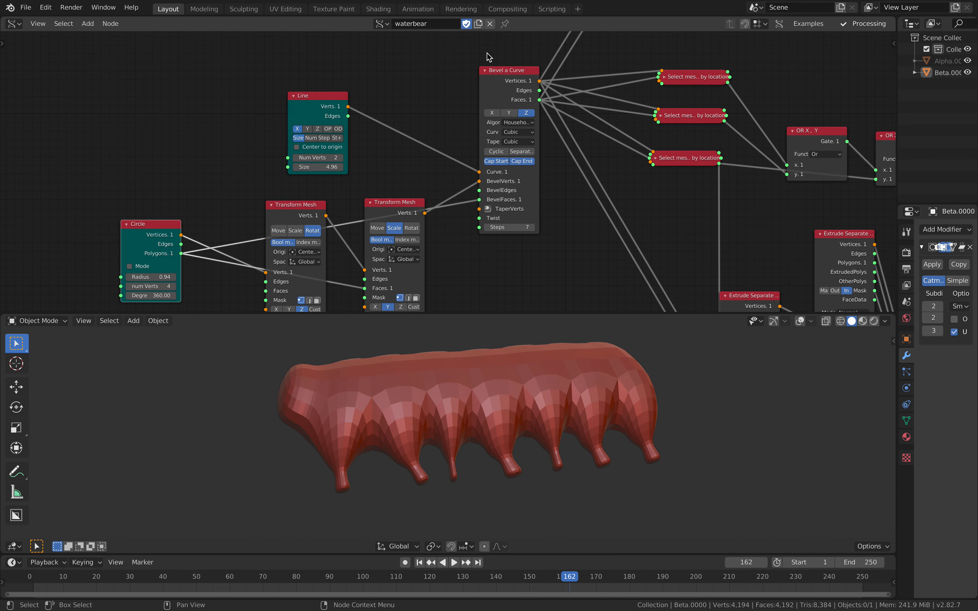
Nudge the Circle node and annotate the space beside the Line node with a segmented body, head and legs.
middle_click_drag(216, 210, 220, 210)
middle_click_drag(449, 393, 450, 388)
left_click_drag(168, 219, 170, 215)
middle_click_drag(231, 139, 257, 147)
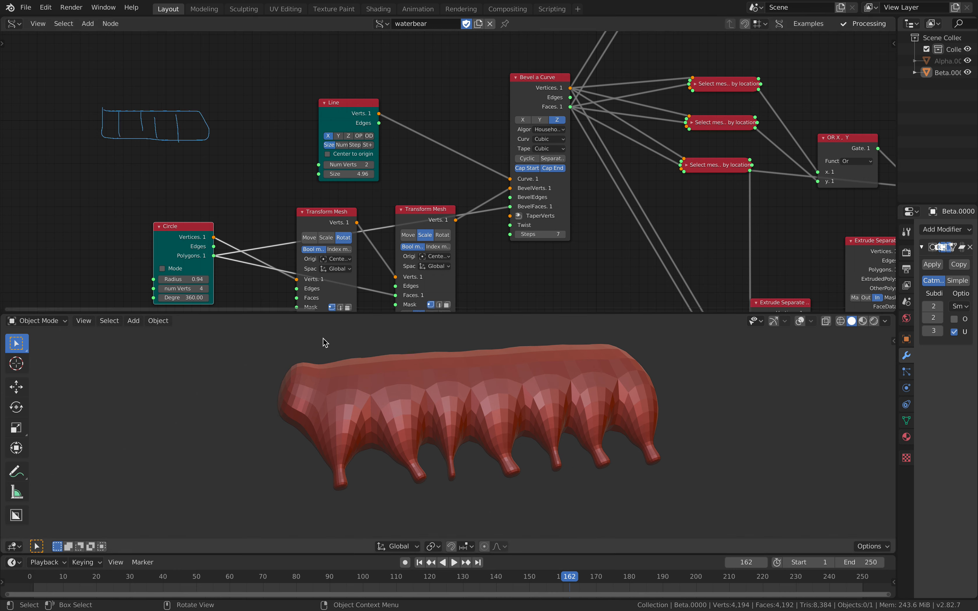
middle_click_drag(403, 385, 465, 400)
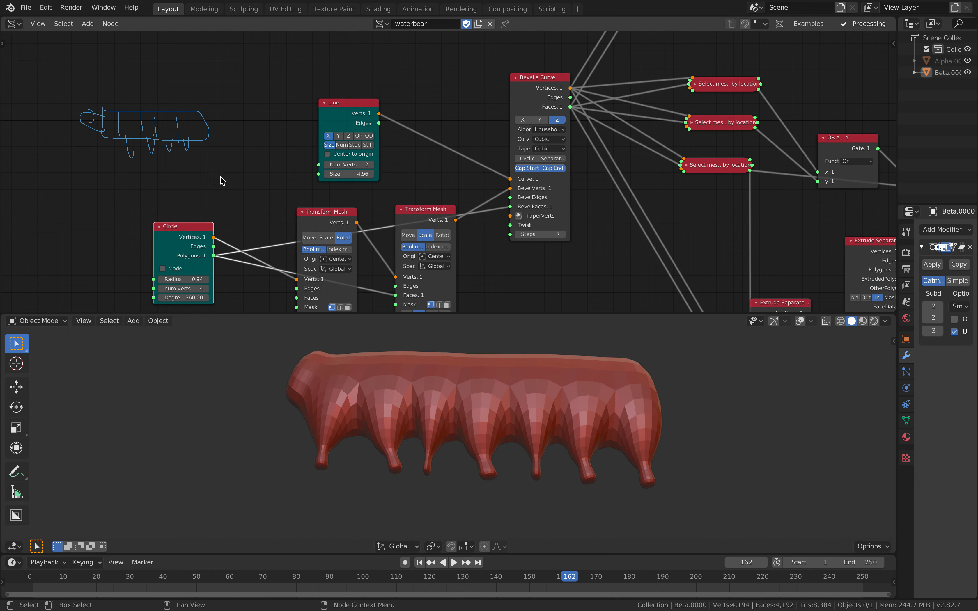
Test a longer body with the Line node's size at 13.72, and bring the size back down to 5.08.
middle_click_drag(313, 152, 303, 130)
left_click_drag(337, 79, 342, 76)
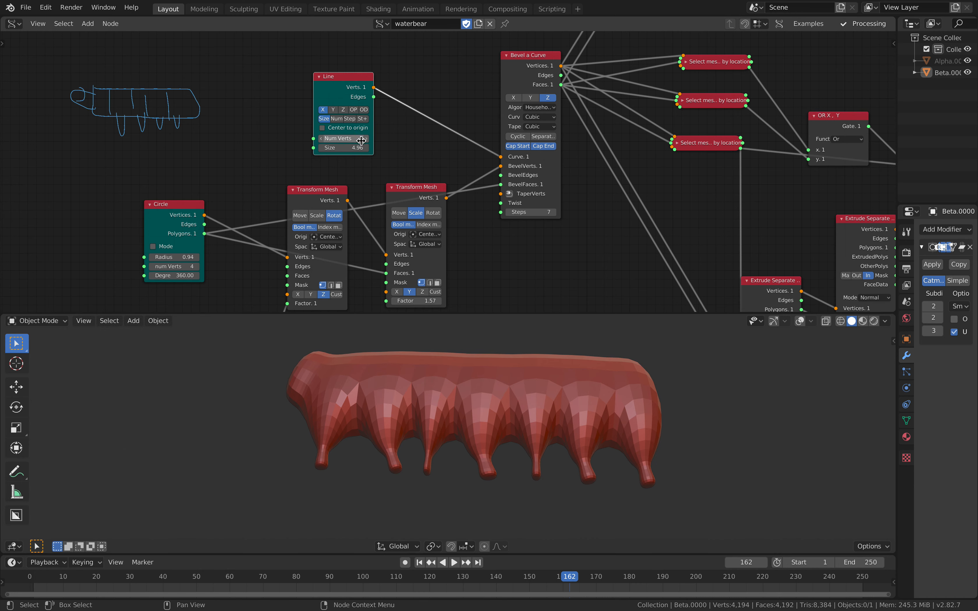
left_click_drag(344, 148, 406, 148)
scroll(484, 397, "up", 3)
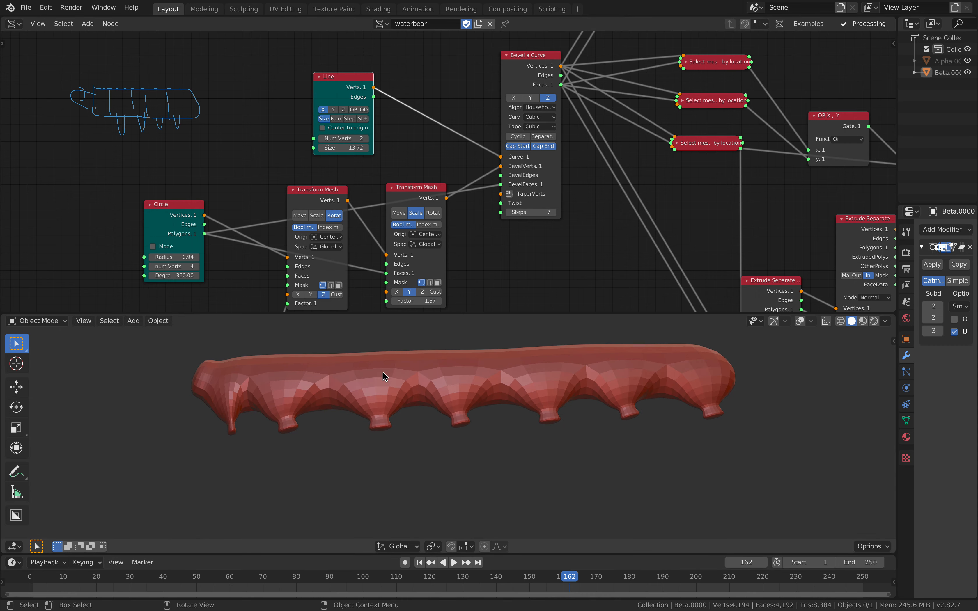
left_click_drag(405, 148, 344, 148)
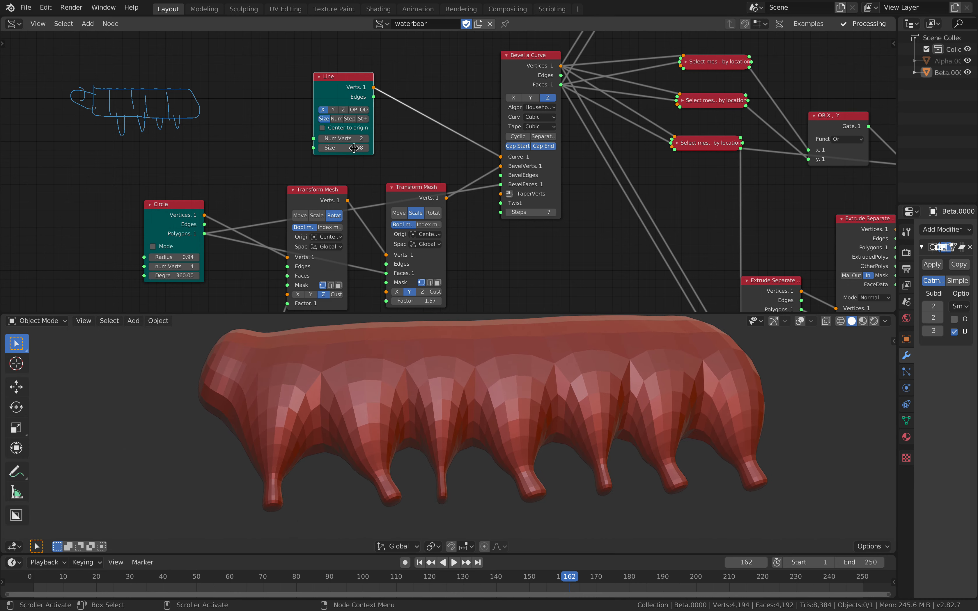
scroll(525, 432, "down", 2)
mouse_move(405, 392)
middle_mouse_down()
mouse_move(504, 380)
mouse_move(408, 381)
middle_mouse_up()
Test more leg segments by raising the Steps of Bevel a Curve to 15, and set them back to 7.
middle_click_drag(344, 192, 309, 180)
middle_click_drag(357, 214, 355, 209)
left_click(517, 196)
left_click(518, 196)
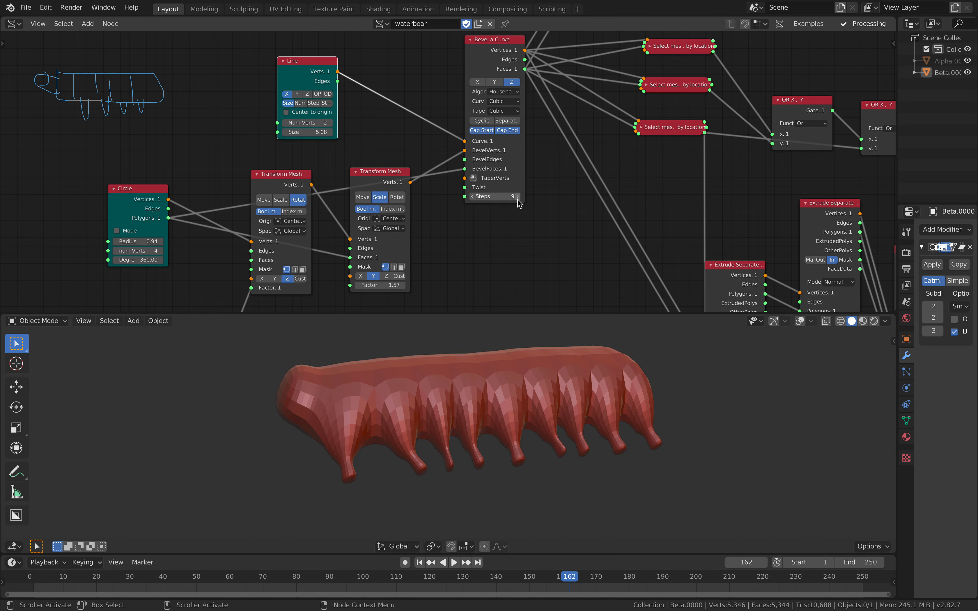
left_click(517, 197)
left_click(518, 197)
left_click(517, 197)
left_click(518, 197)
left_click(518, 197)
left_click(518, 197)
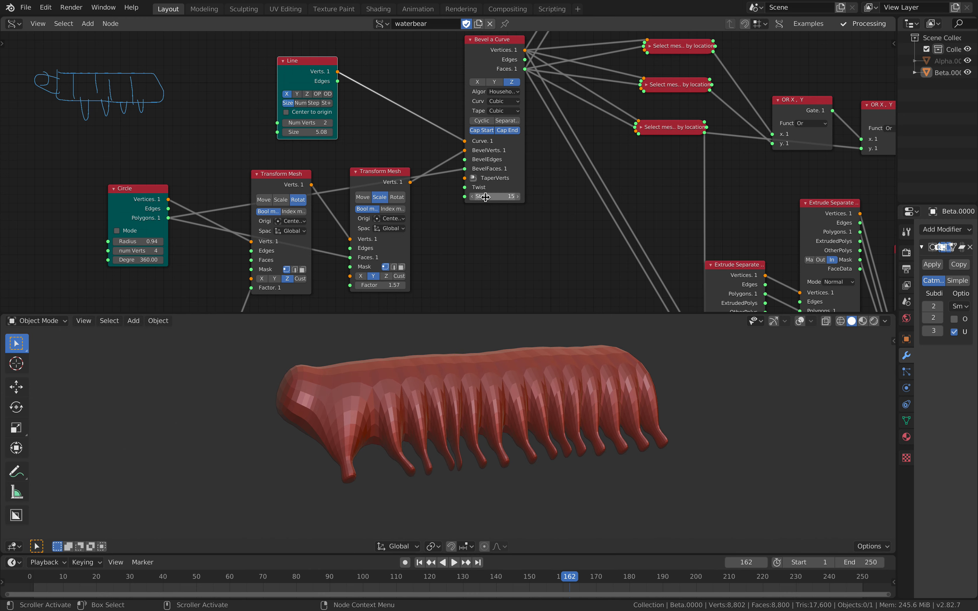
type("7")
key("Return")
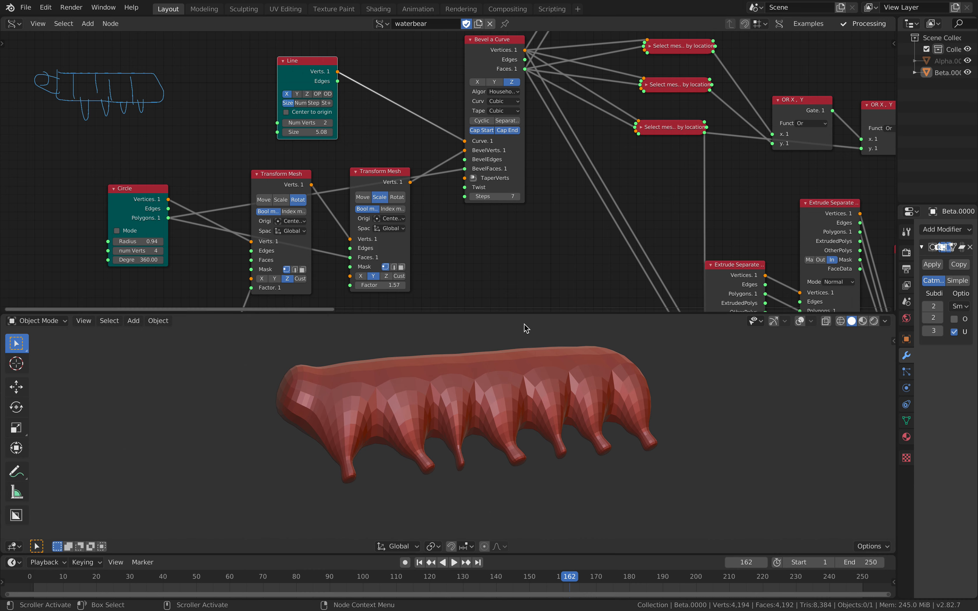
Raise the Circle node's number of vertices to 13 and inspect the effect on the body.
scroll(423, 221, "down", 3)
scroll(283, 184, "down", 2)
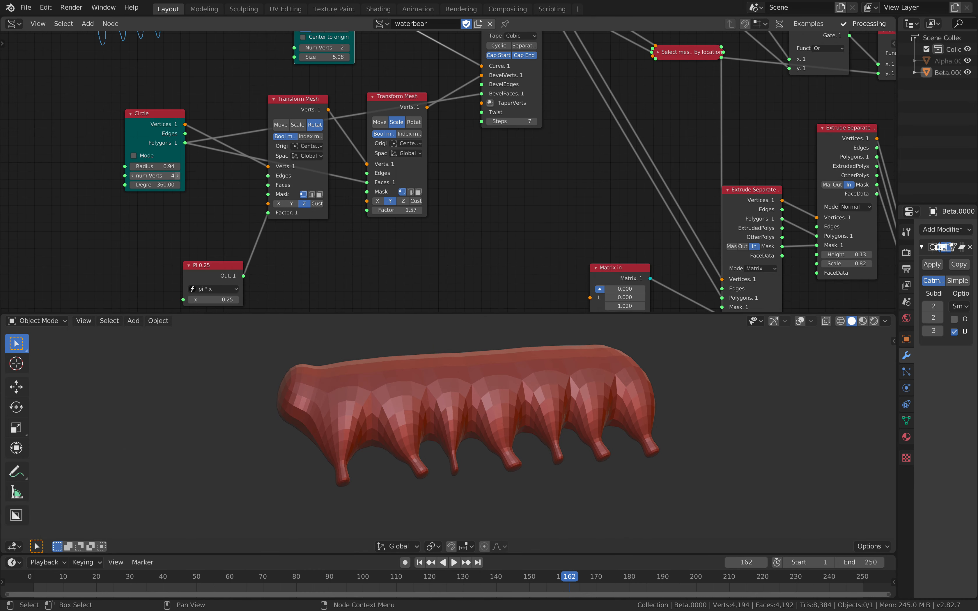
left_click(177, 175)
left_click(177, 176)
left_click(177, 175)
left_click(177, 175)
left_click(177, 176)
left_click(177, 176)
left_click(177, 175)
middle_click_drag(338, 383, 362, 385)
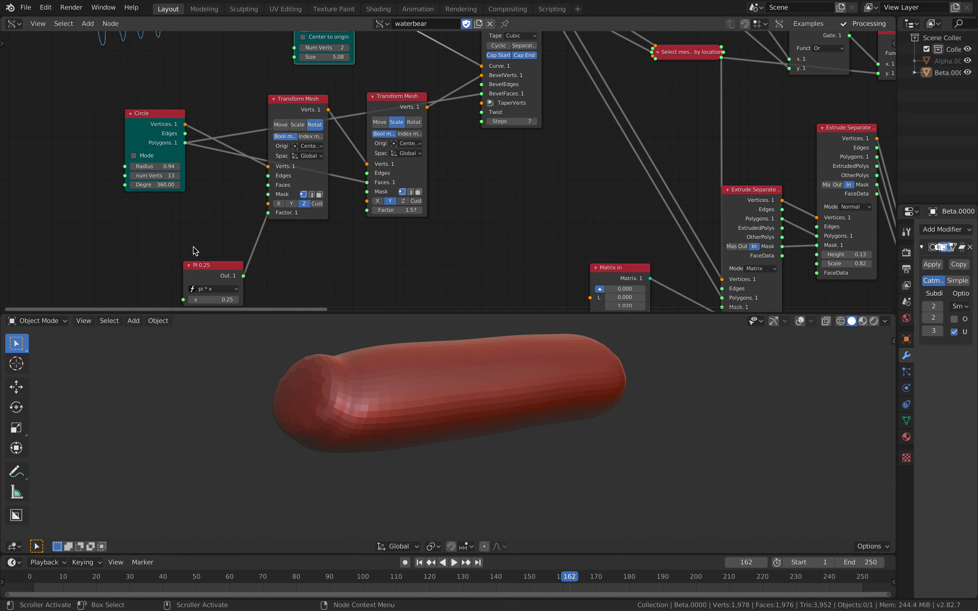
Try 12 vertices on the Circle node, inspect the model, and return the vertex count to 4.
left_click(133, 175)
middle_click_drag(403, 434, 352, 412)
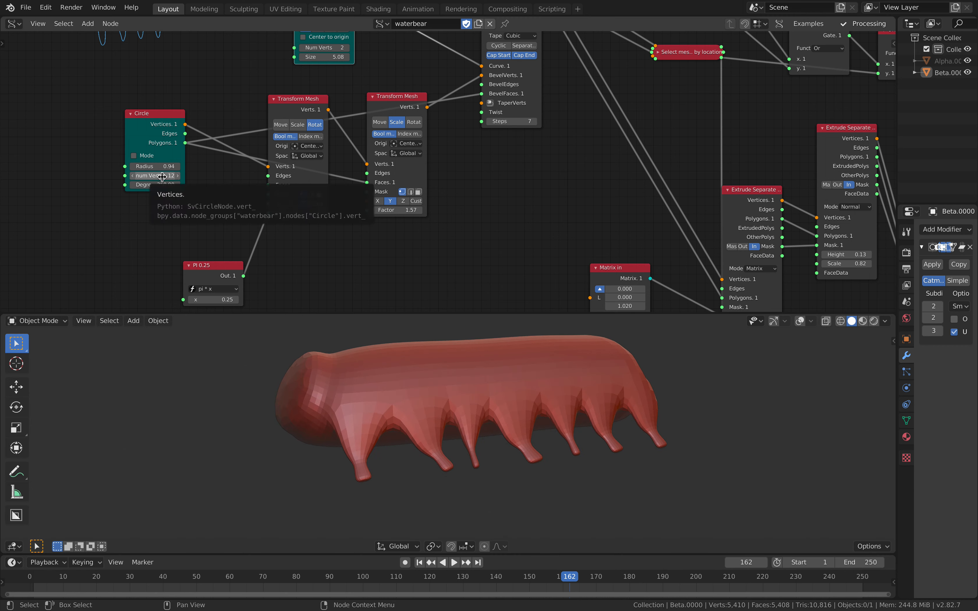
left_click(161, 177)
type("4")
key("Return")
middle_click_drag(364, 400, 323, 403)
Move the Circle node slightly down and away from the first Transform Mesh node.
left_click_drag(143, 116, 129, 129)
middle_click_drag(205, 138, 119, 180)
scroll(139, 161, "down", 1)
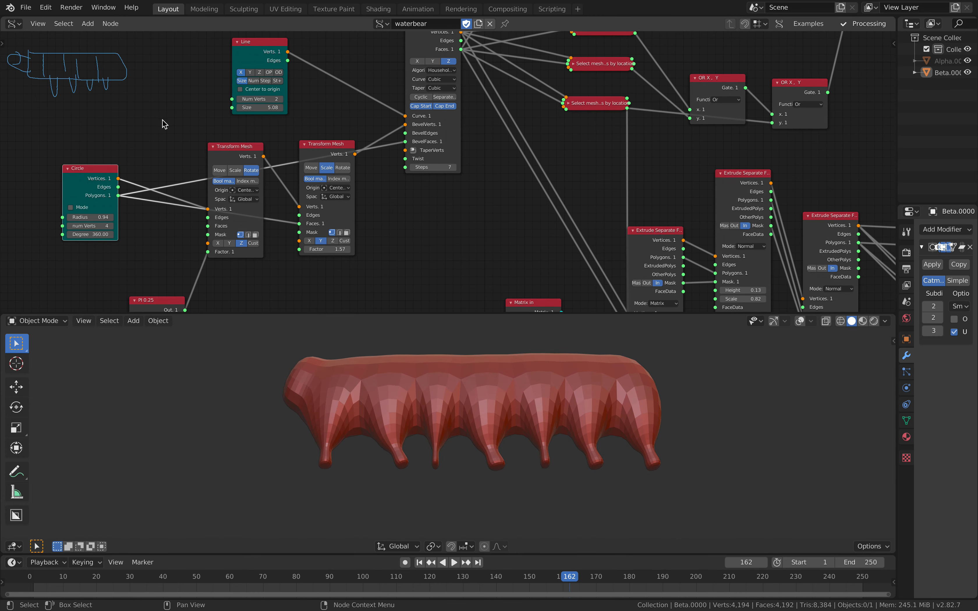
Annotate the area below the Transform Mesh nodes with a diamond and a square to illustrate the profile's rotation.
left_click(284, 90)
middle_click_drag(326, 96, 306, 103)
middle_click_drag(345, 147, 305, 158)
middle_click_drag(138, 200, 198, 144)
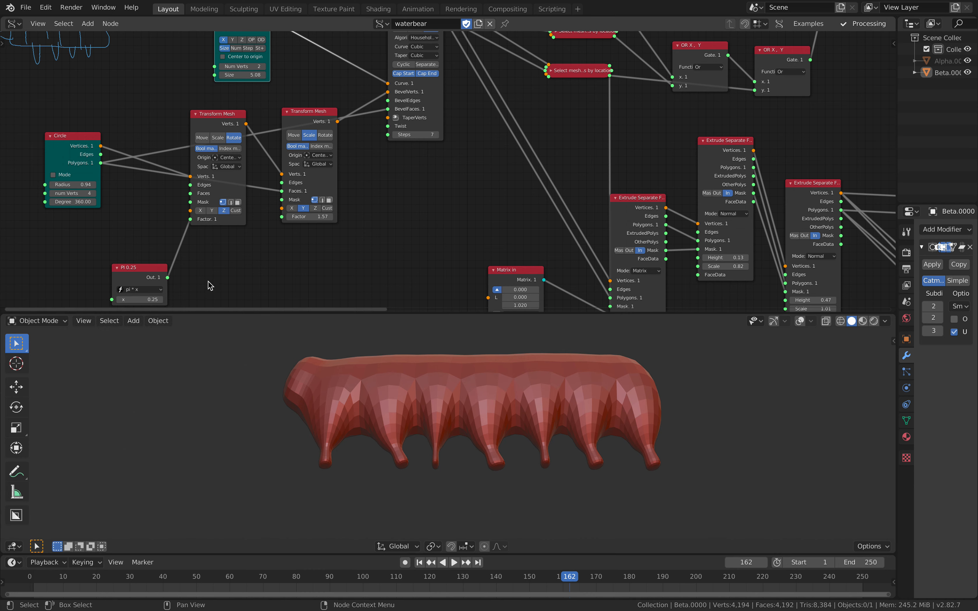
middle_click_drag(219, 267, 212, 270)
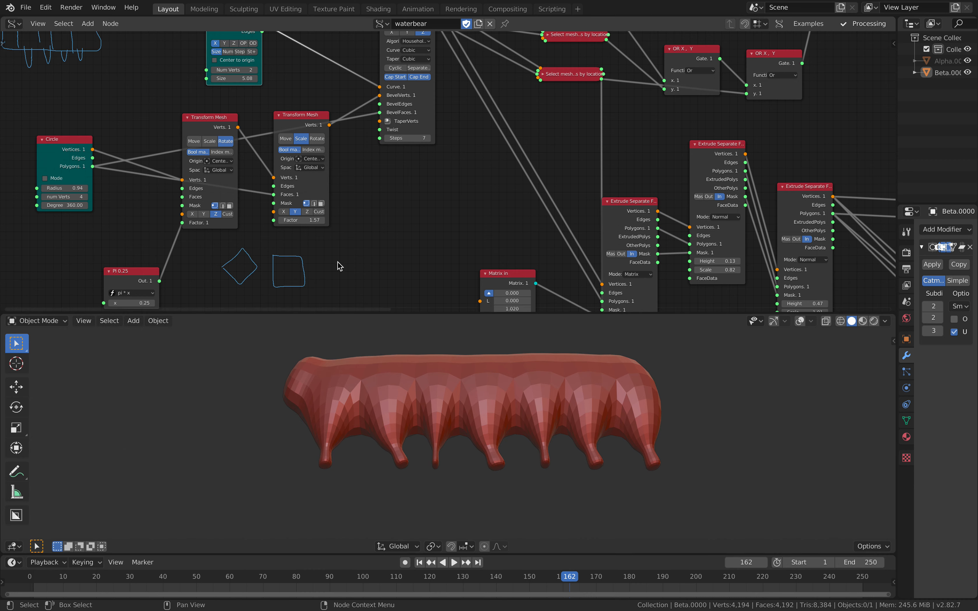
Increase the Y scale factor of the second Transform Mesh node and check the body shape.
middle_click_drag(338, 266, 321, 277)
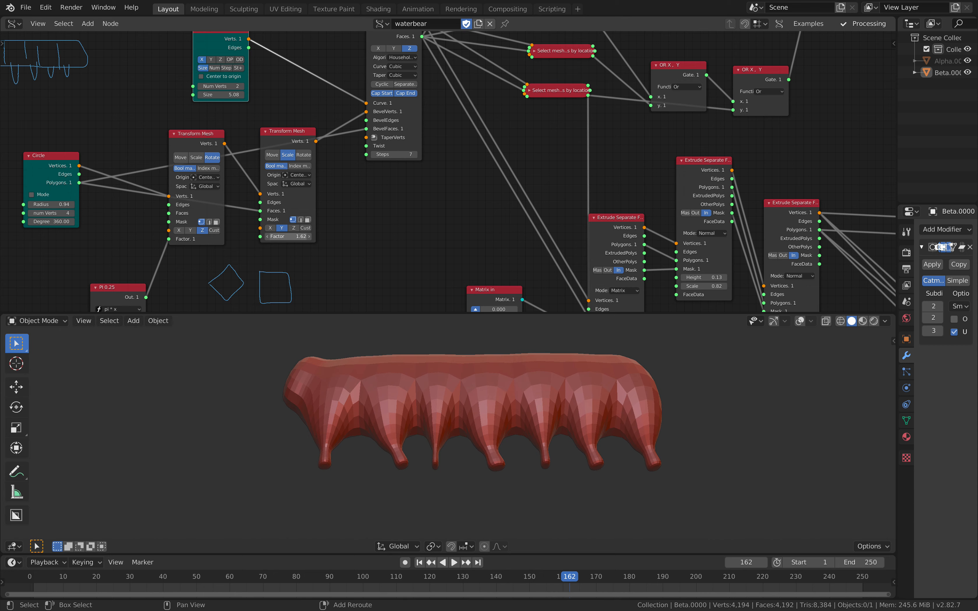
mouse_move(288, 236)
left_mouse_down()
mouse_move(356, 236)
mouse_move(285, 236)
mouse_move(303, 236)
left_mouse_up()
middle_click_drag(415, 481, 390, 440)
Examine the upper node cluster fed by Bevel a Curve and the face-selection nodes.
middle_click_drag(370, 203, 239, 282)
middle_click_drag(320, 153, 292, 186)
scroll(274, 198, "down", 1)
scroll(314, 182, "down", 8)
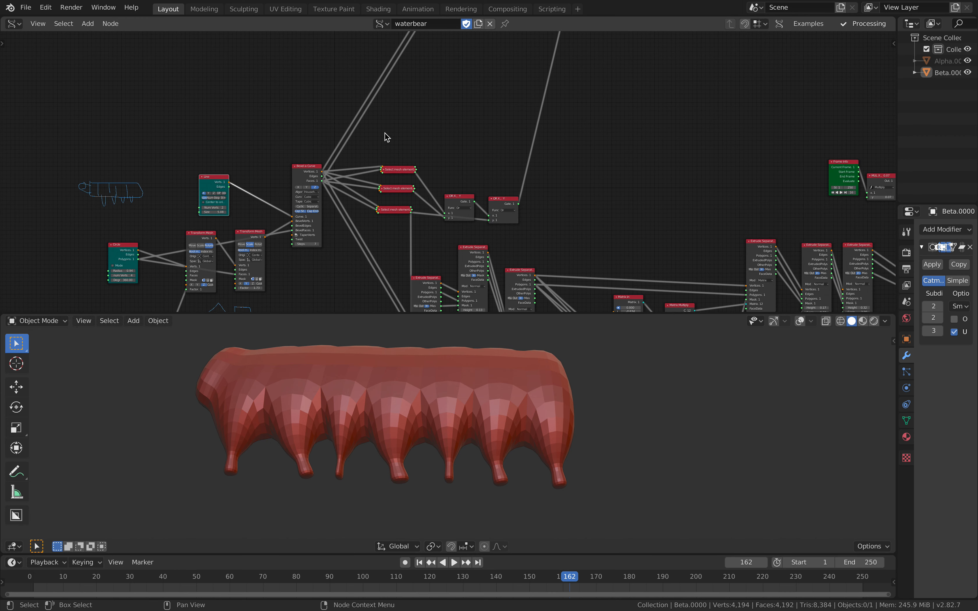
middle_click_drag(483, 162, 411, 241)
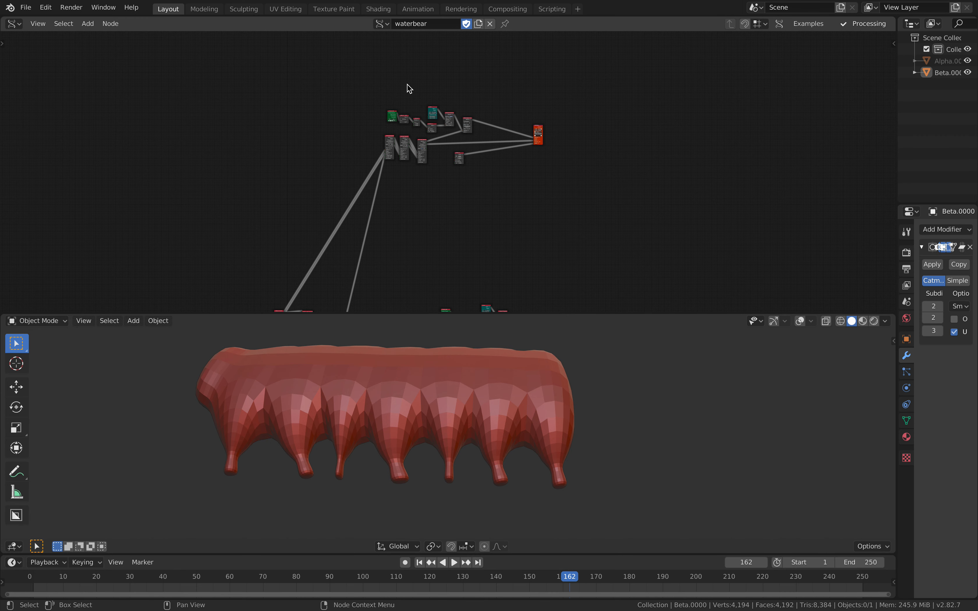
Rearrange the three collapsed face-selection nodes and the two OR nodes closer to the Bevel a Curve node.
scroll(459, 174, "up", 6)
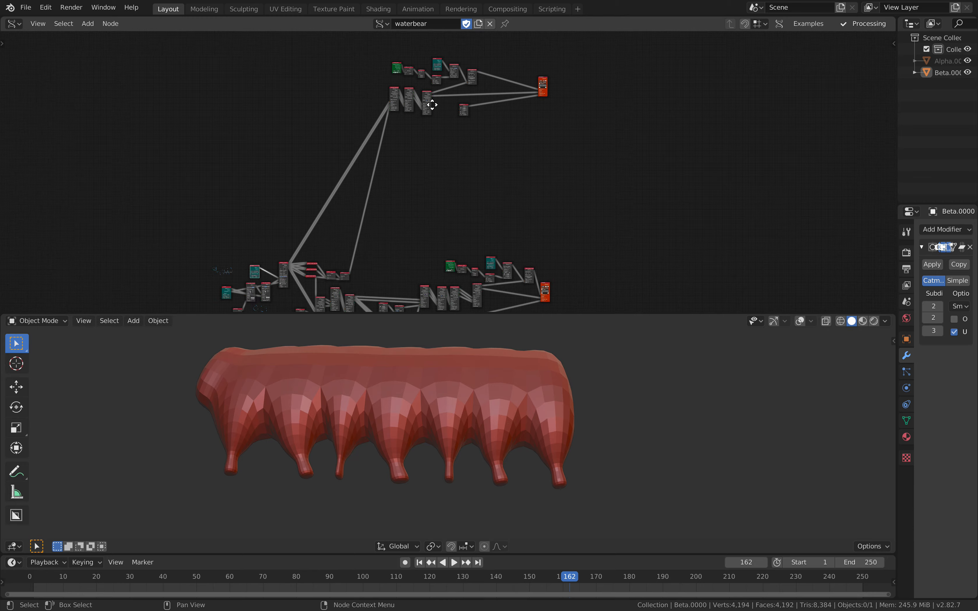
scroll(447, 144, "up", 6)
middle_click_drag(439, 141, 486, 173)
scroll(462, 161, "up", 7)
scroll(471, 168, "up", 2)
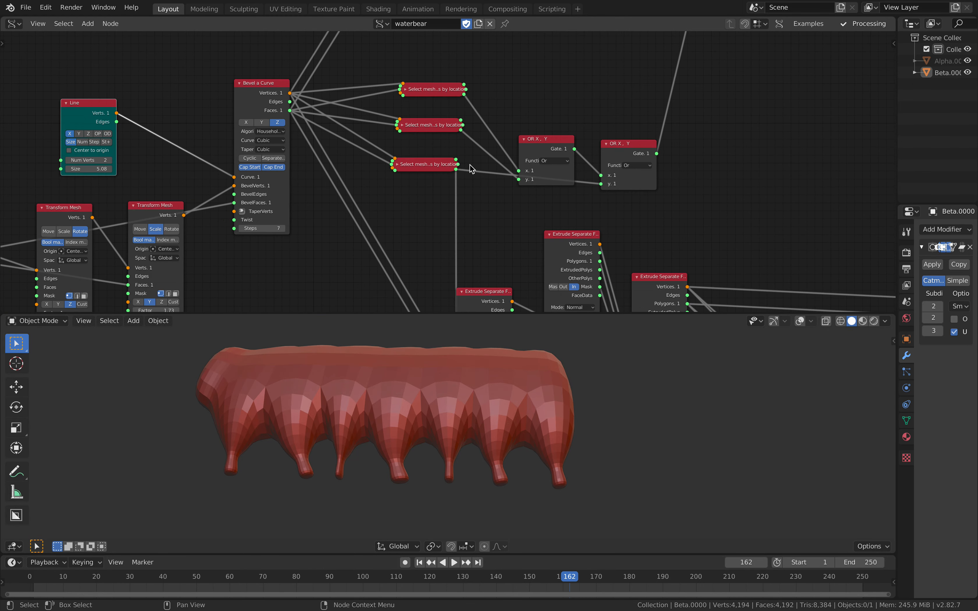
middle_click_drag(426, 98, 402, 102)
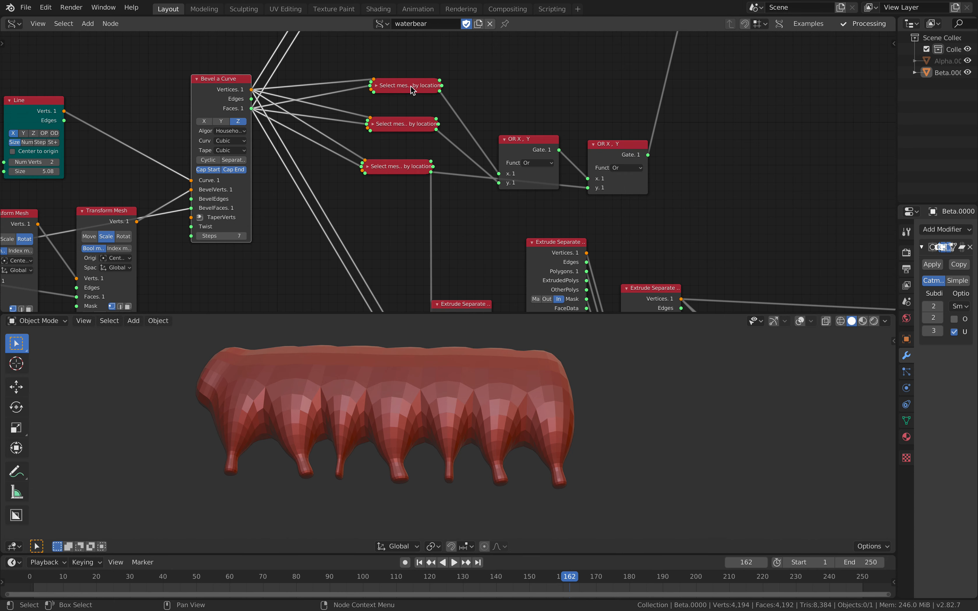
left_click_drag(408, 123, 377, 114)
left_click_drag(394, 164, 374, 163)
middle_click_drag(461, 142, 395, 144)
left_click_drag(451, 139, 384, 100)
left_click_drag(525, 152, 451, 136)
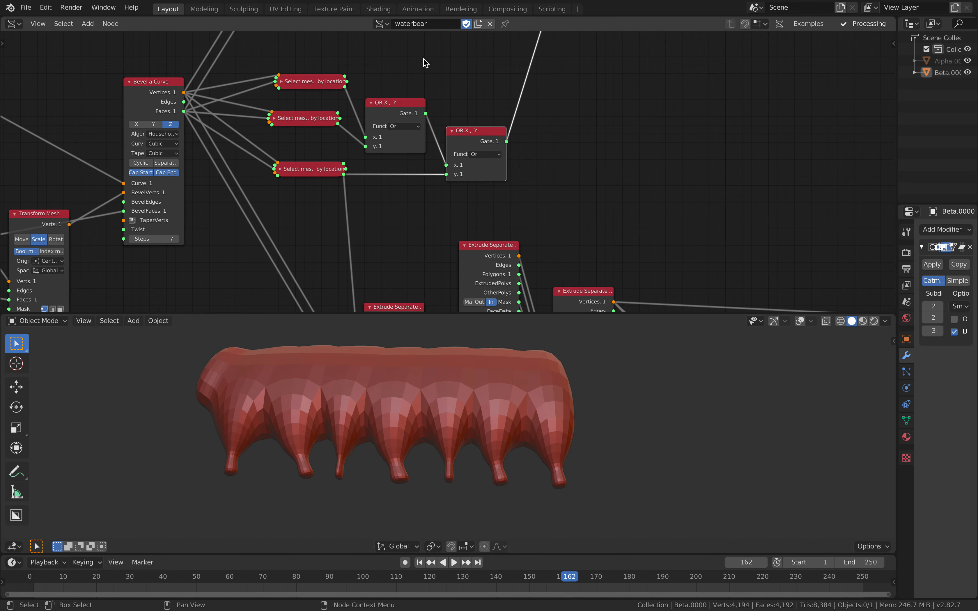
Move the first Extrude Separate Faces node up beside its neighbours and bring its Matrix in node closer.
middle_click_drag(392, 257, 409, 115)
left_click_drag(407, 163, 410, 102)
middle_click_drag(416, 207, 422, 172)
left_click_drag(313, 200, 344, 164)
Set the angle of the Matrix in node feeding the first Extrude Separate Faces node to -18.12, checking the body shape.
middle_click_drag(339, 349, 501, 352)
middle_click_drag(395, 410, 325, 406)
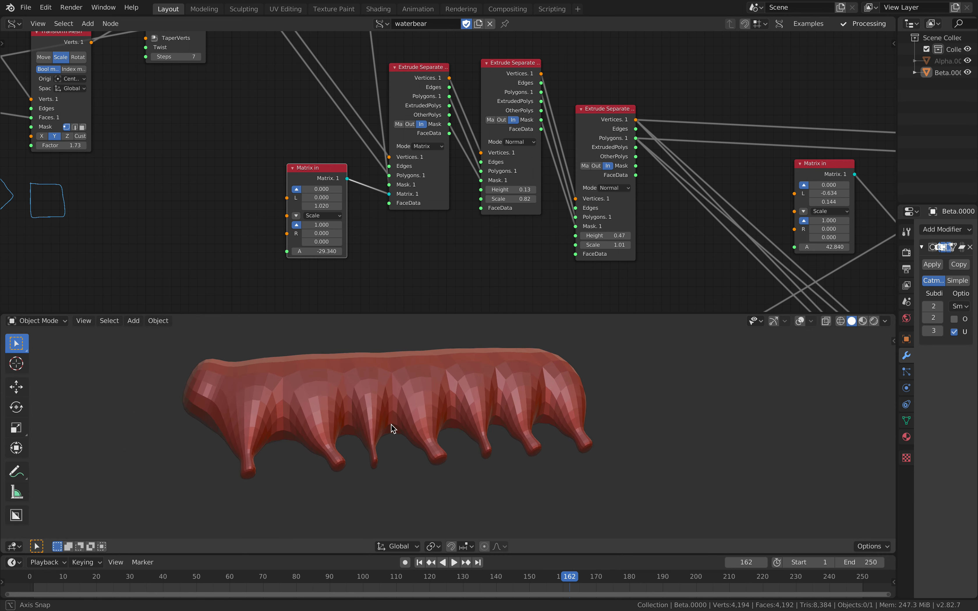
middle_click_drag(389, 423, 408, 344)
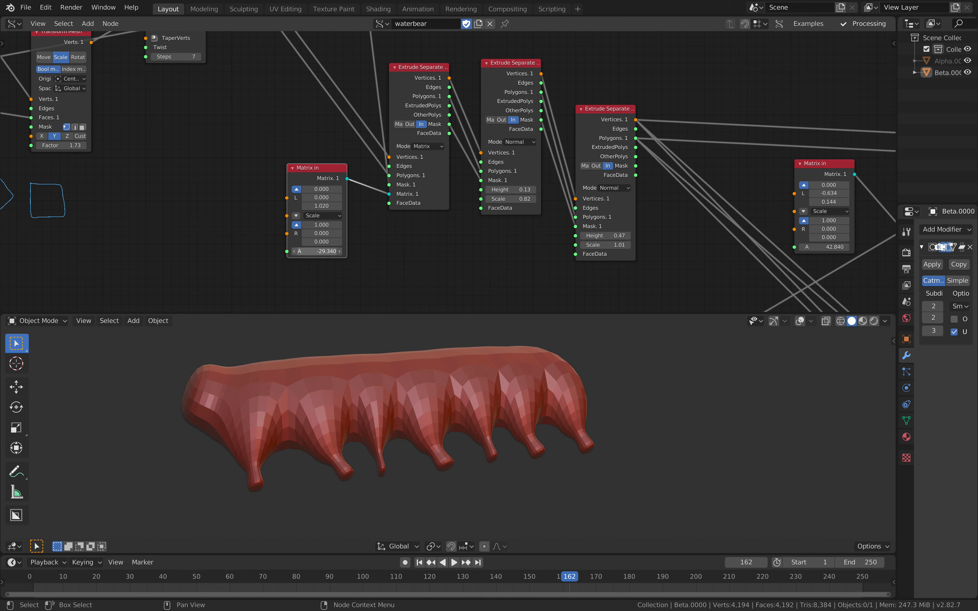
middle_click_drag(395, 391, 465, 395)
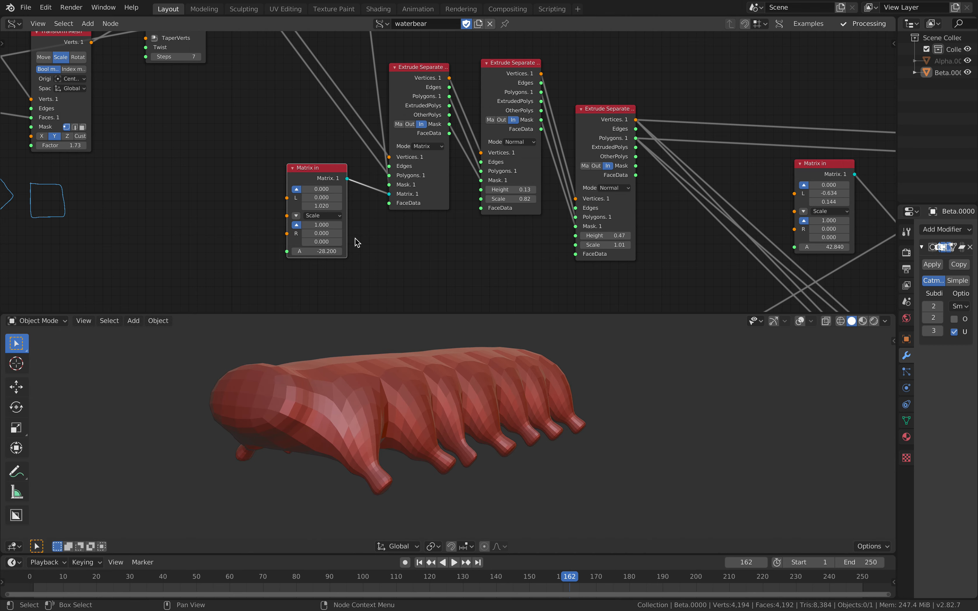
left_click_drag(317, 251, 342, 251)
mouse_move(317, 251)
left_mouse_down()
mouse_move(353, 251)
mouse_move(331, 251)
left_mouse_up()
Line up the first three Extrude Separate Faces nodes at nearly the same height.
middle_click_drag(472, 243, 403, 254)
left_click_drag(356, 88, 352, 81)
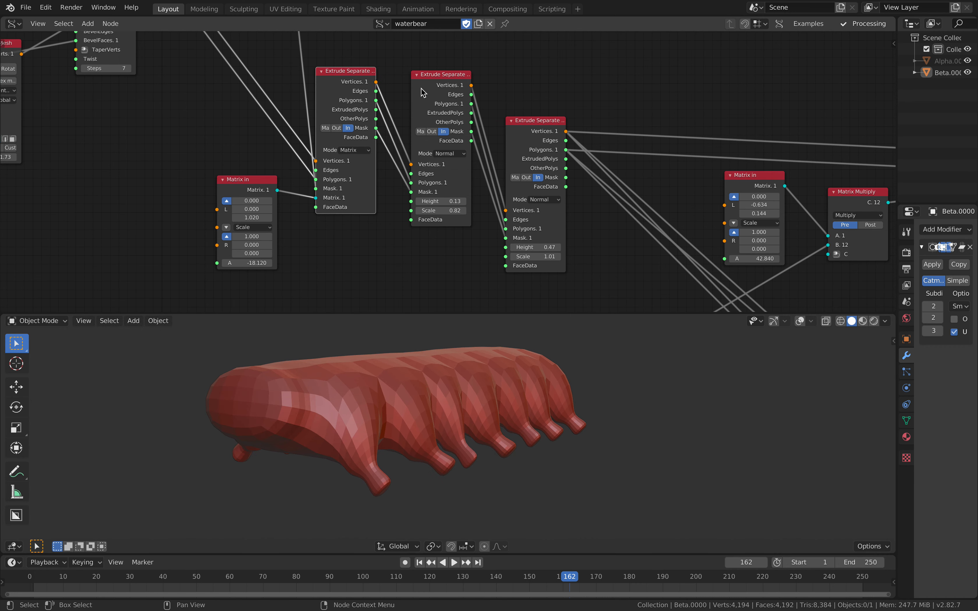
left_click_drag(420, 93, 415, 94)
left_click_drag(524, 121, 522, 85)
Set the extrusion height of the second Extrude Separate Faces node to 0.19 and check the body from the side.
middle_click_drag(273, 148, 301, 164)
middle_click_drag(379, 129, 276, 133)
mouse_move(380, 211)
left_mouse_down()
mouse_move(416, 211)
mouse_move(386, 211)
mouse_move(390, 225)
mouse_move(378, 225)
left_mouse_up()
middle_click_drag(404, 405, 343, 391)
middle_click_drag(402, 167, 391, 166)
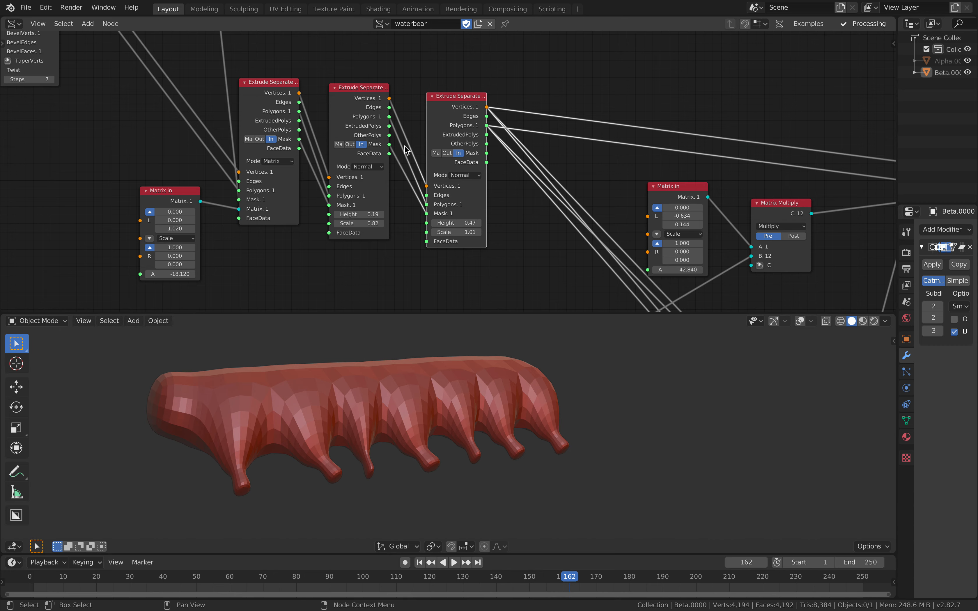
Nudge the third Extrude Separate Faces node up and set its height to 0.53 and scale to 0.89.
left_click_drag(445, 105, 445, 101)
mouse_move(454, 220)
left_mouse_down()
mouse_move(502, 221)
mouse_move(451, 229)
left_mouse_up()
middle_click_drag(446, 234, 427, 235)
Examine the Matrix Multiply inputs and the chain running from Line and Frame info through Vector Noise and Map Range.
scroll(427, 234, "down", 1)
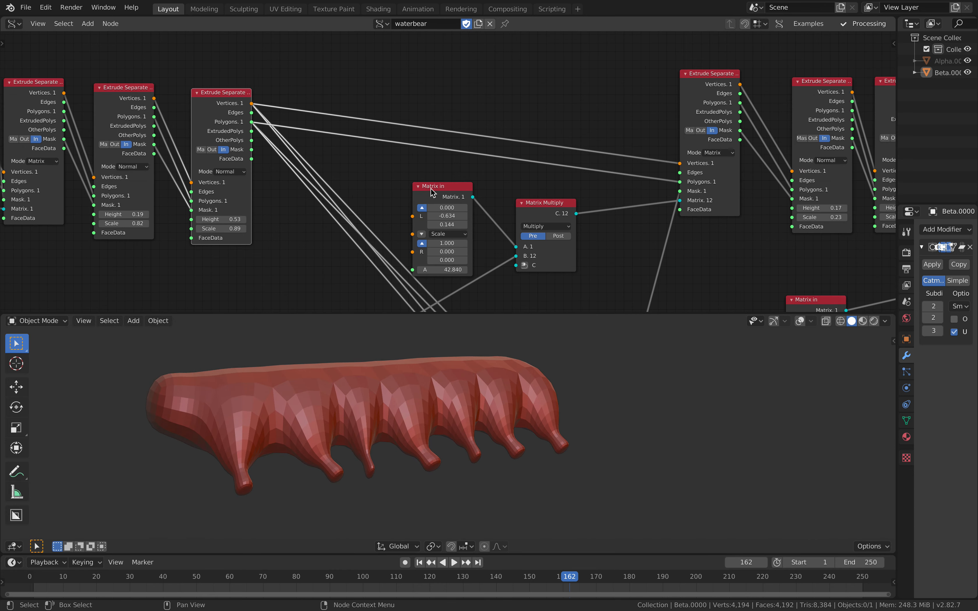
middle_click_drag(432, 194, 368, 186)
scroll(371, 189, "down", 2)
mouse_move(411, 155)
middle_mouse_down()
mouse_move(361, 166)
mouse_move(414, 160)
middle_mouse_up()
scroll(305, 133, "up", 1)
scroll(412, 178, "up", 2)
middle_click_drag(335, 265, 366, 229)
left_click(259, 232)
middle_click_drag(277, 185, 284, 169)
middle_click_drag(216, 251, 397, 156)
scroll(339, 187, "down", 2)
scroll(343, 187, "down", 4)
scroll(397, 156, "up", 1)
middle_click_drag(274, 150, 271, 144)
scroll(248, 146, "up", 2)
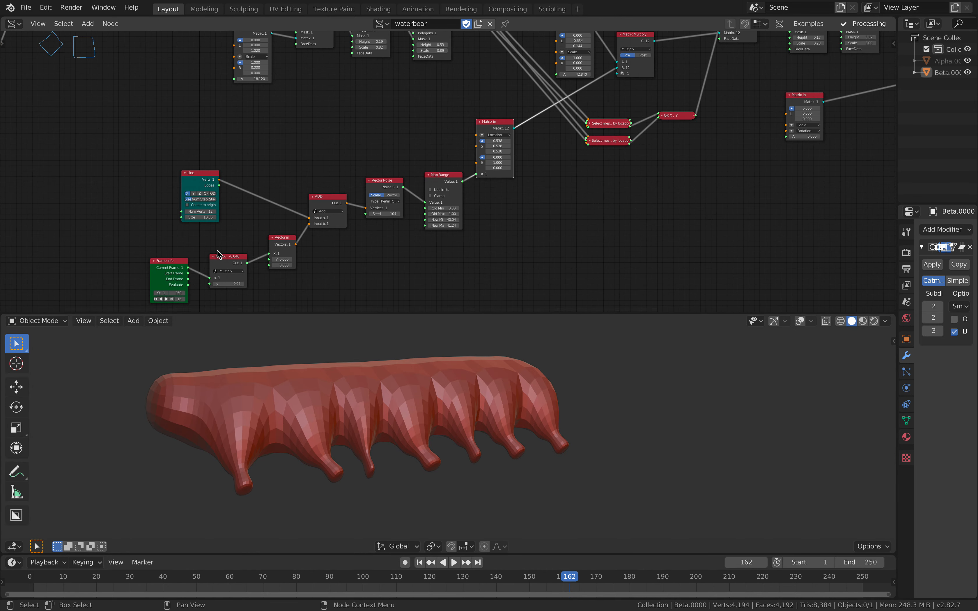
middle_click_drag(438, 194, 401, 191)
Play the animation briefly and stop it at frame 229 to watch the noise-driven leg motion.
middle_click_drag(394, 382, 406, 401)
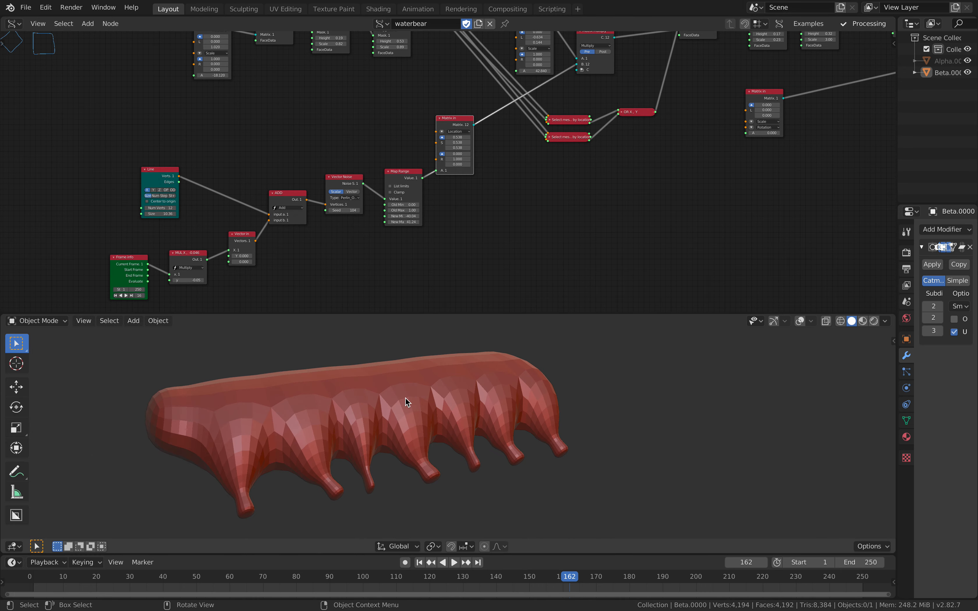
key("space")
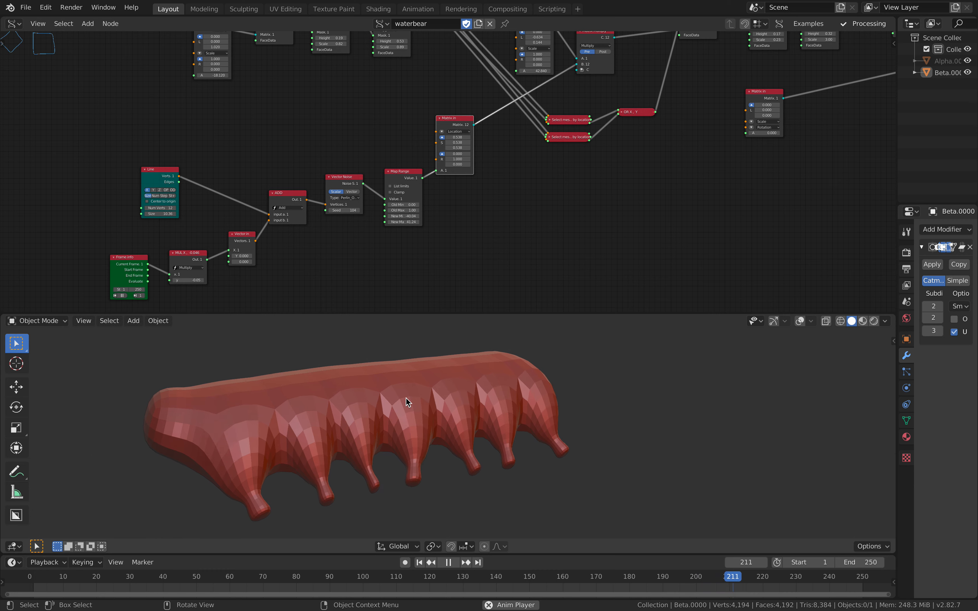
key("space")
Move the Line node of the noise chain closer to the ADD node and select the Vector Noise node.
middle_click_drag(260, 246, 312, 231)
scroll(204, 179, "up", 1)
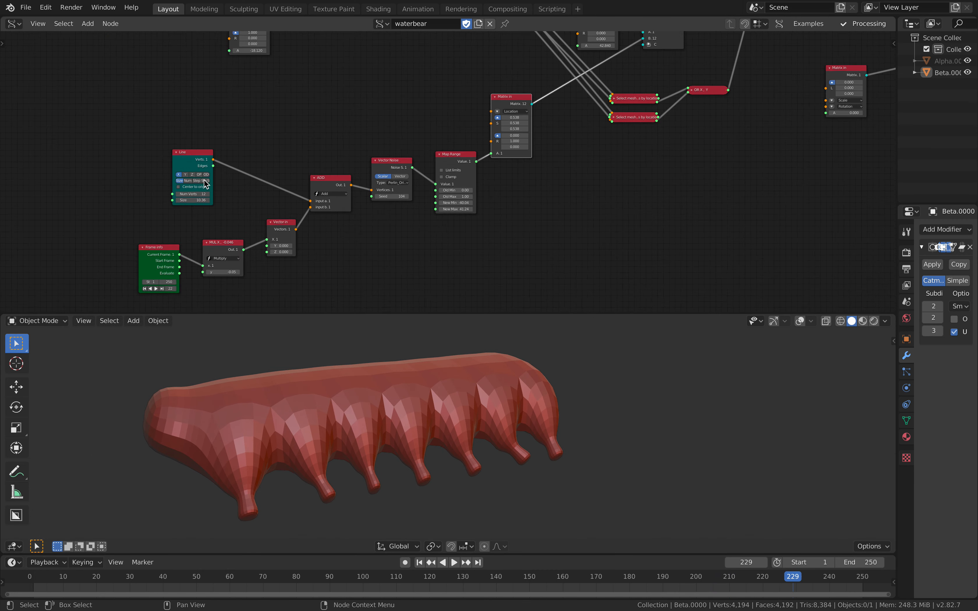
scroll(179, 167, "up", 1)
left_click_drag(129, 152, 167, 154)
left_click(375, 162)
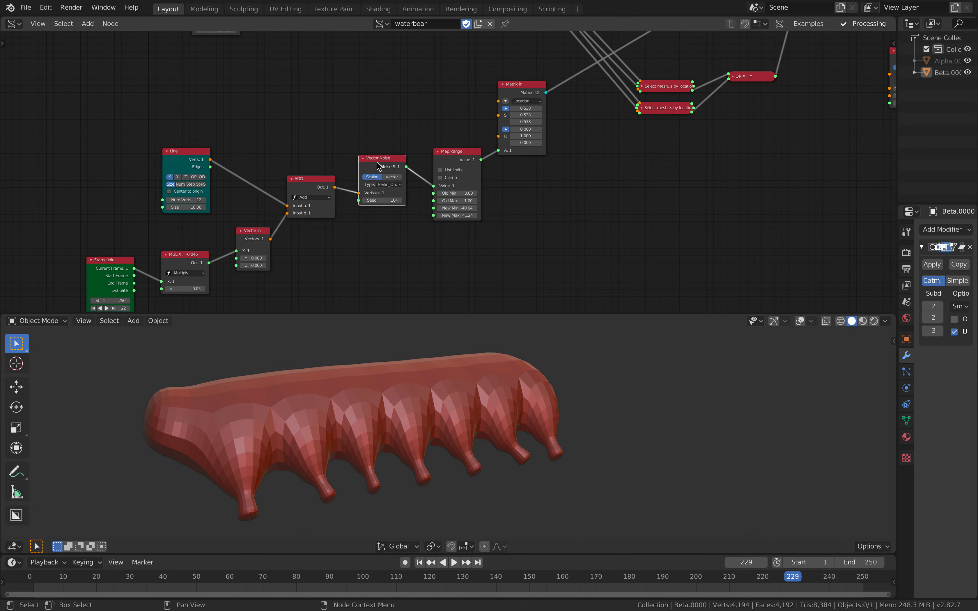
Nudge the Matrix in node fed by Map Range and inspect its scale and rotation axis inputs.
middle_click_drag(226, 76, 205, 87)
middle_click_drag(371, 117, 243, 195)
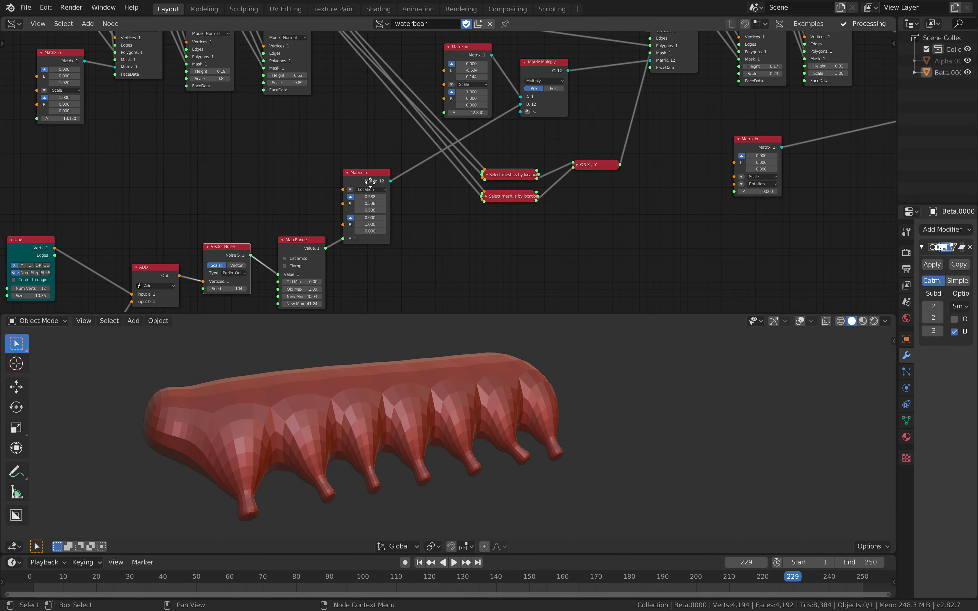
middle_click_drag(374, 181, 358, 186)
left_click_drag(358, 177, 368, 174)
scroll(369, 178, "up", 1)
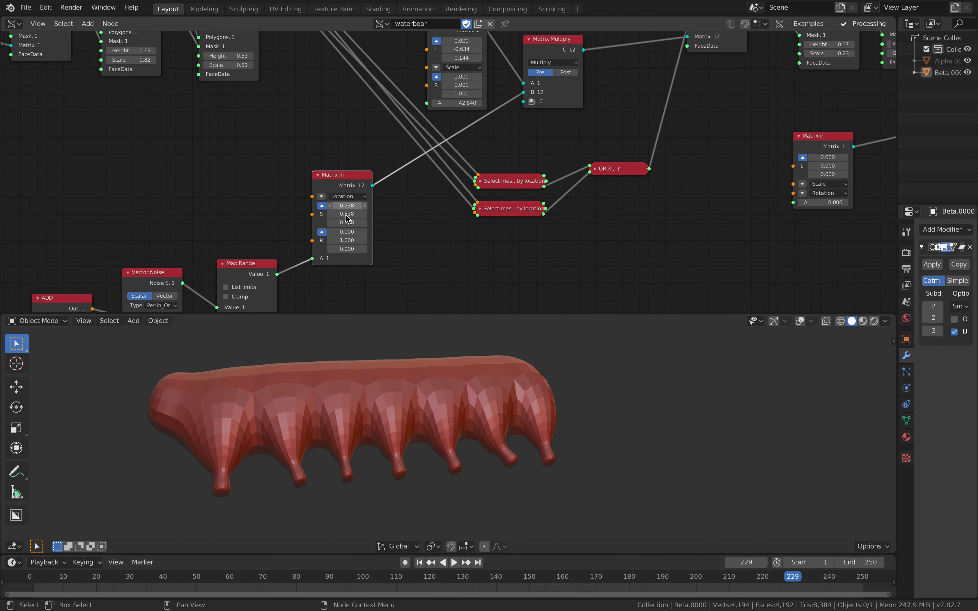
left_click_drag(341, 180, 343, 186)
Shift the Matrix Multiply node slightly away from its Matrix in node and play the animation briefly.
middle_click_drag(438, 182, 320, 243)
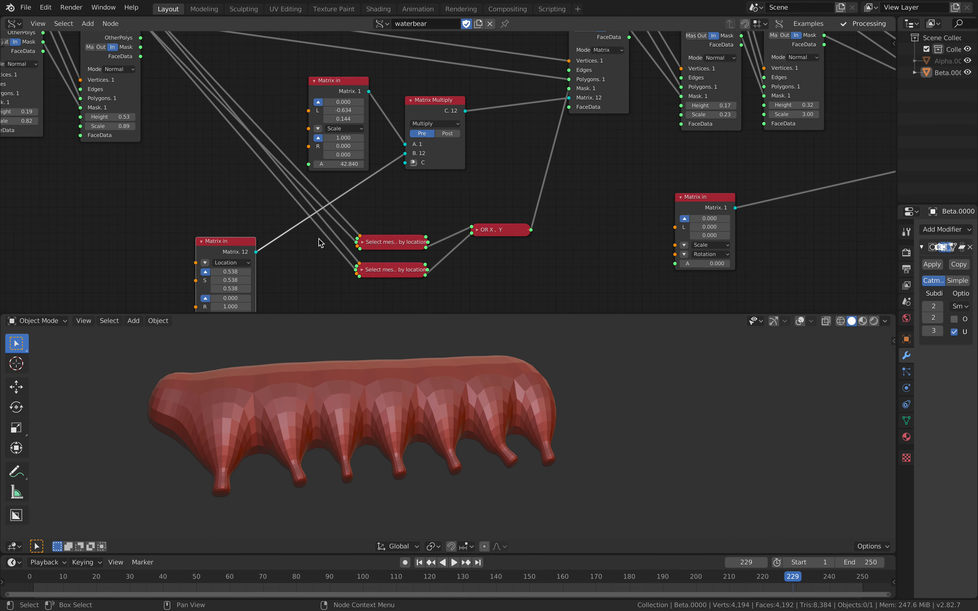
left_click_drag(434, 117, 445, 121)
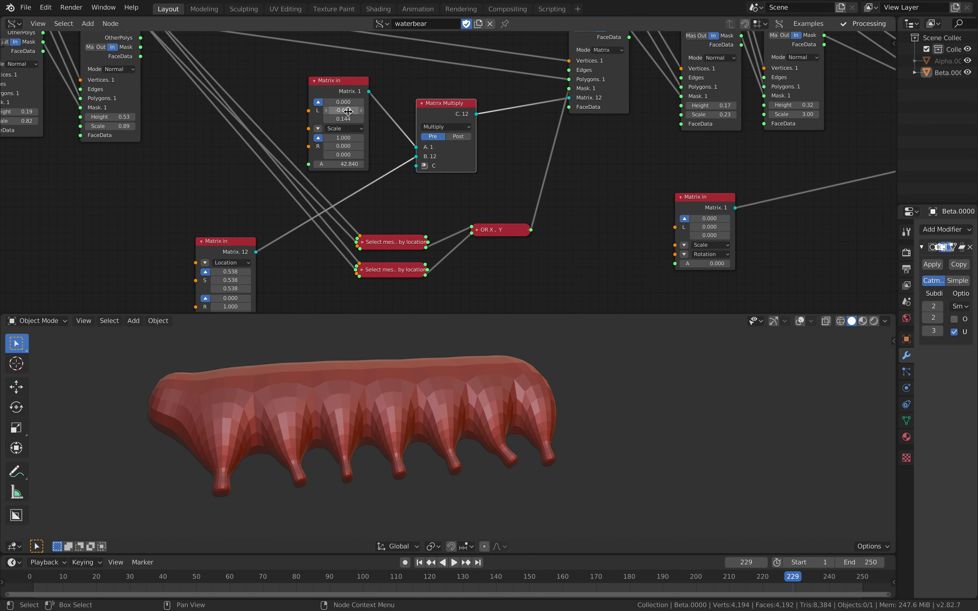
key("space")
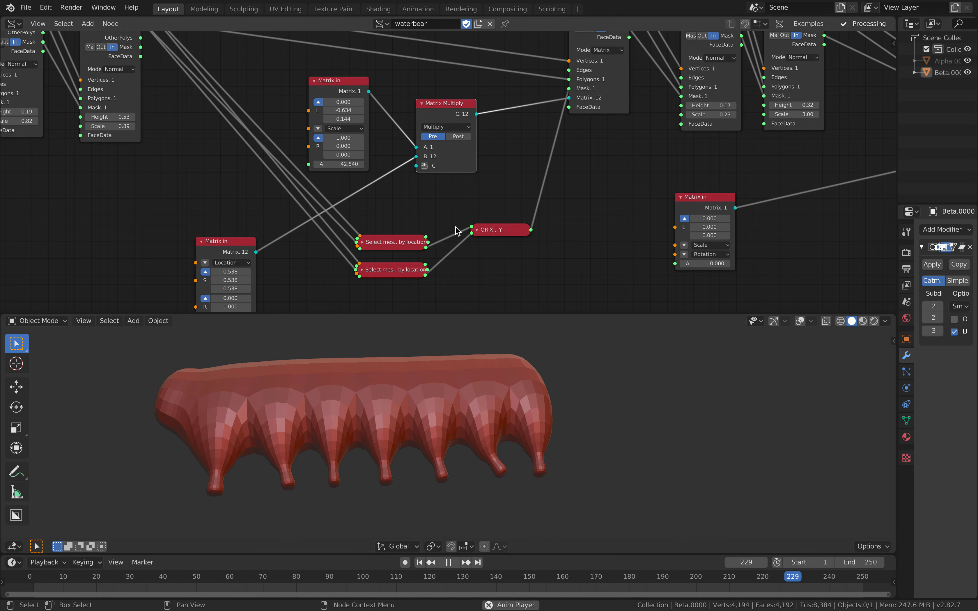
key("space")
Set the Y location of the Matrix in node feeding input A of Matrix Multiply to -0.994.
left_click_drag(343, 110, 329, 112)
mouse_move(451, 359)
middle_mouse_down()
mouse_move(467, 350)
mouse_move(459, 359)
mouse_move(469, 366)
mouse_move(453, 363)
middle_mouse_up()
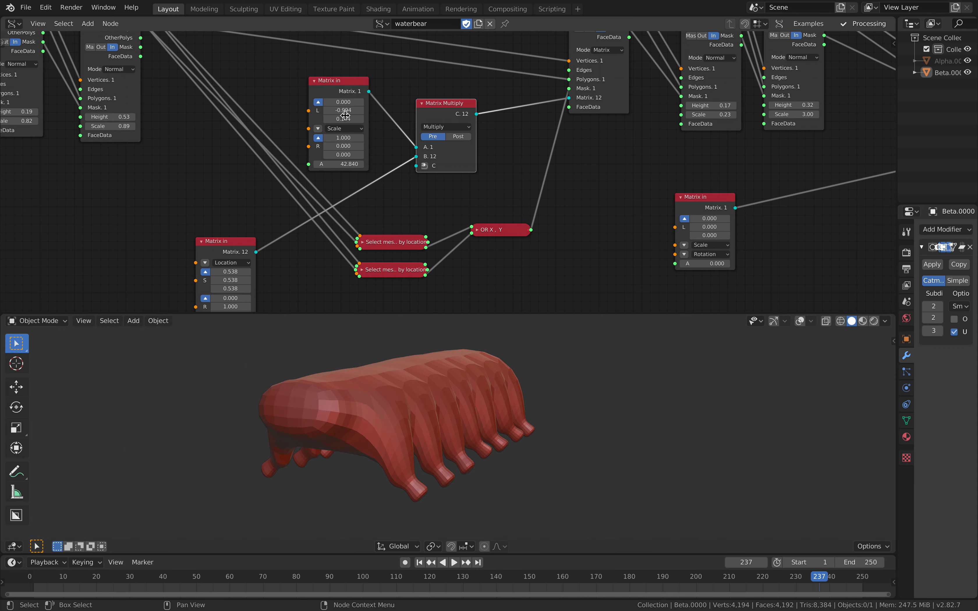
key("Return")
Move the Matrix Multiply node a little closer to the matrix-mode Extrude Separate Faces node it feeds.
middle_click_drag(496, 124, 463, 232)
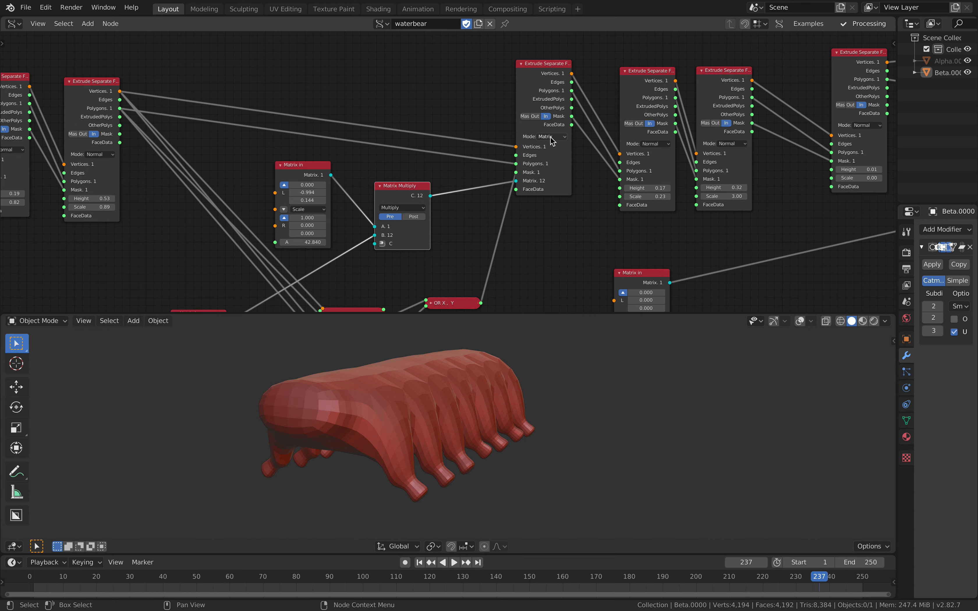
middle_click_drag(447, 164, 487, 147)
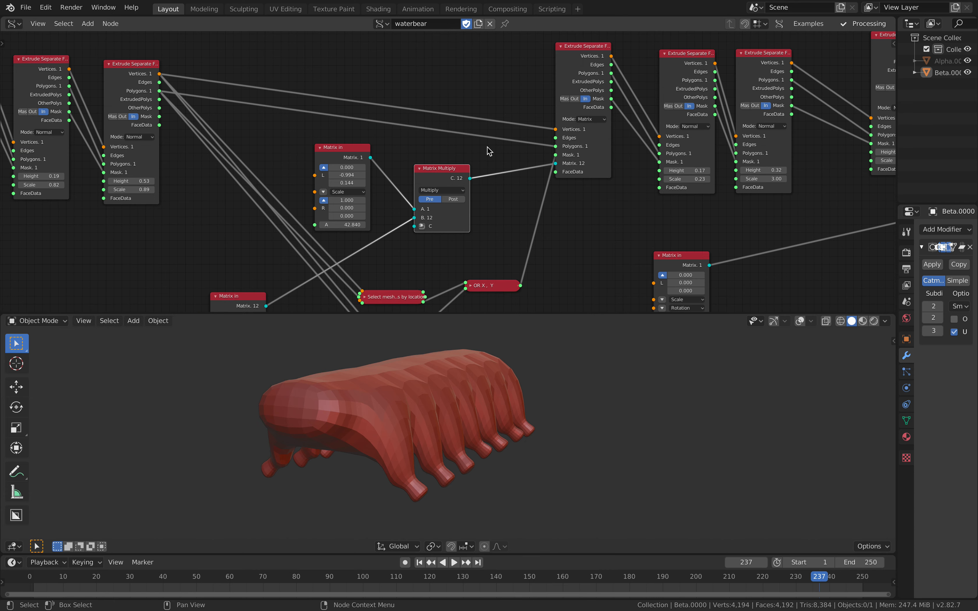
scroll(487, 146, "up", 1)
left_click_drag(451, 170, 470, 175)
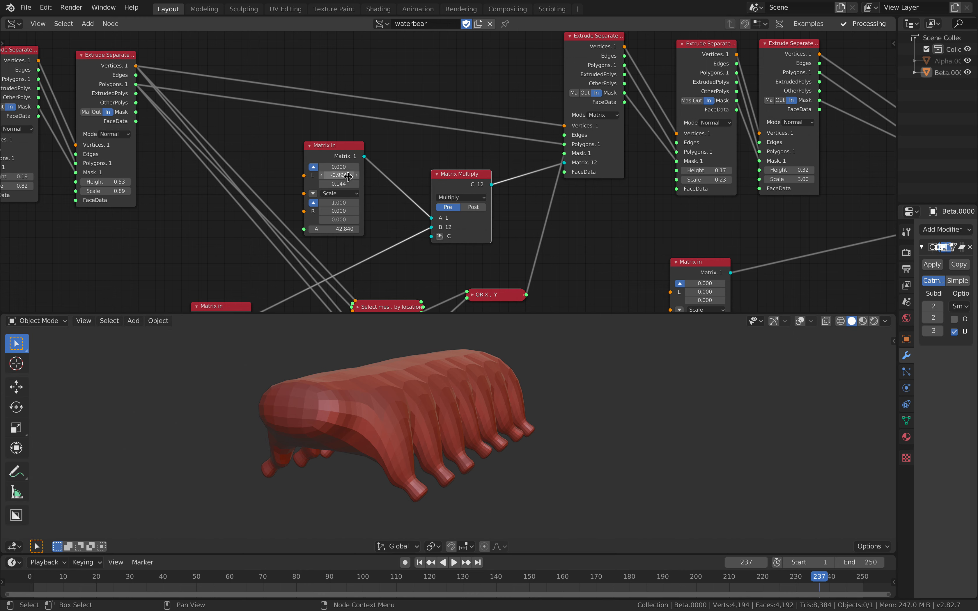
Set the Y and Z location of the Matrix in node feeding Matrix Multiply to 0.
key("Tab")
type("0")
key("Return")
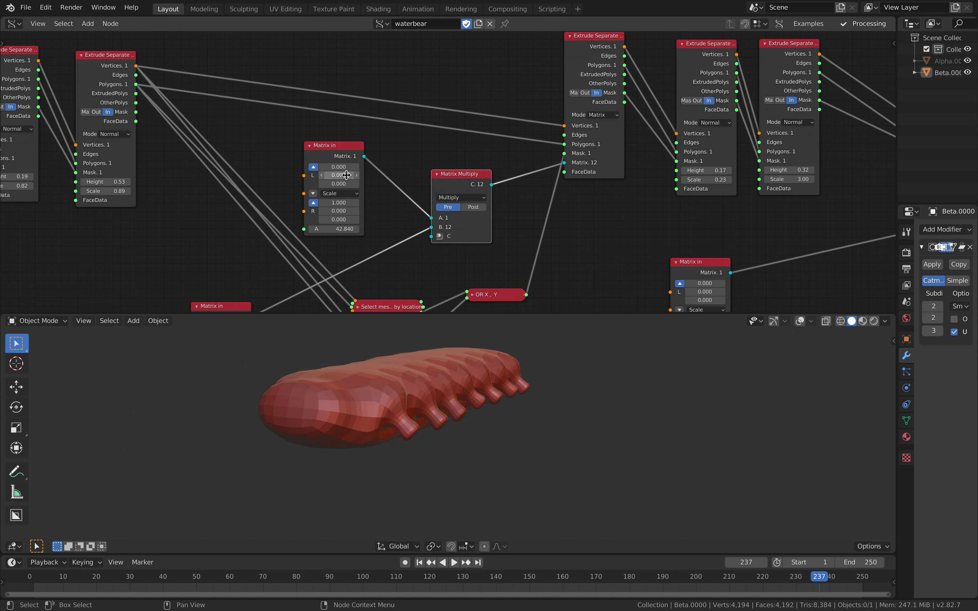
Try leg values on the Matrix in node feeding Matrix Multiply: location Y -0.6, Z 0.66 and angle 121.98.
middle_click_drag(469, 394, 439, 394)
left_click_drag(338, 175, 303, 175)
left_click_drag(336, 229, 383, 229)
middle_click_drag(357, 416, 364, 404)
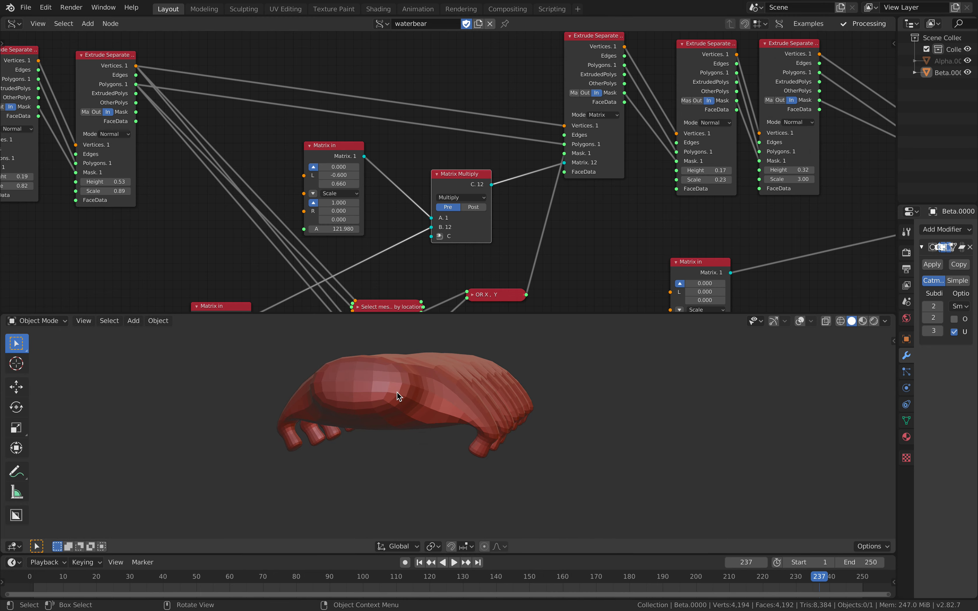
Set the Matrix in node feeding Matrix Multiply to angle 65.28, location Y -1.2 and Z 0.12, and check the legs.
left_click_drag(353, 229, 316, 229)
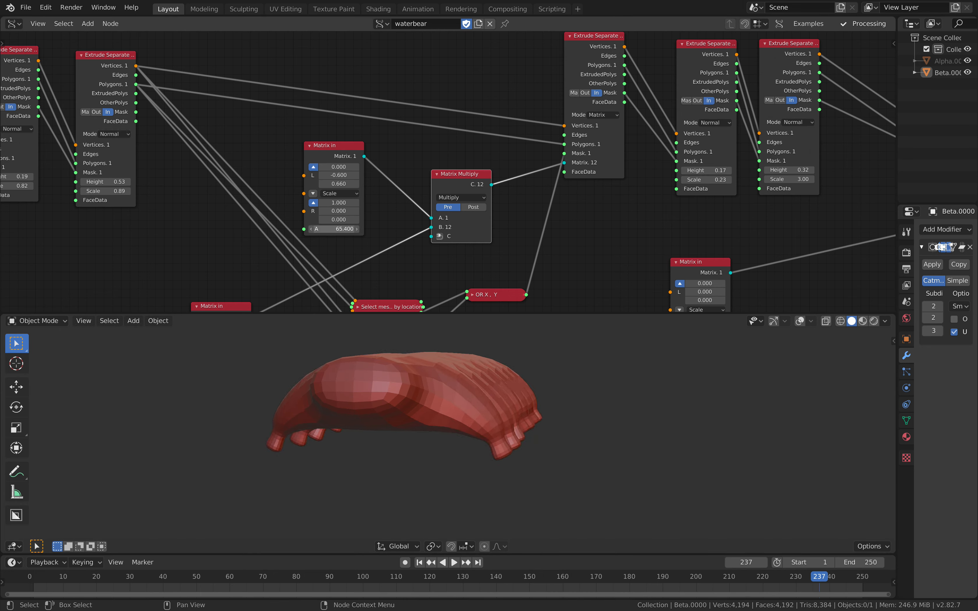
mouse_move(338, 175)
left_mouse_down()
mouse_move(314, 175)
mouse_move(349, 184)
mouse_move(317, 183)
left_mouse_up()
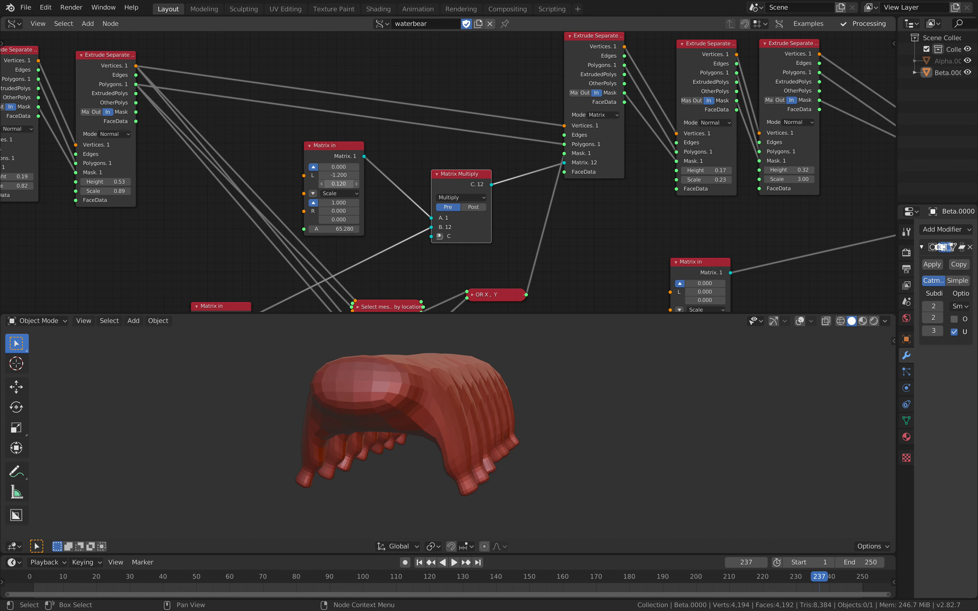
middle_click_drag(408, 417, 331, 417)
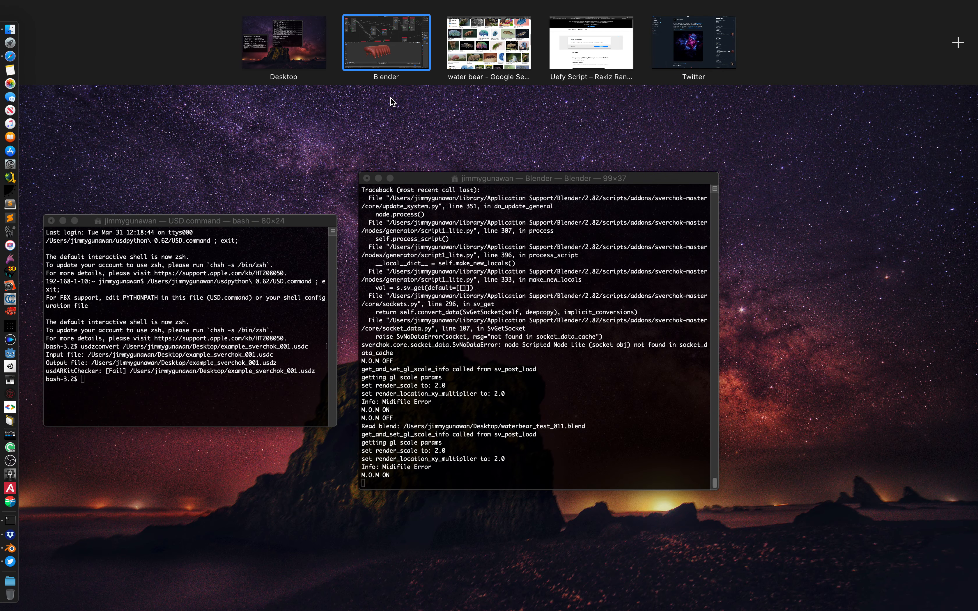
Switch back to Blender and set the height of the Extrude Separate Faces node right after the matrix-driven leg extrusion to -0.13.
left_click(386, 49)
middle_click_drag(608, 152, 360, 184)
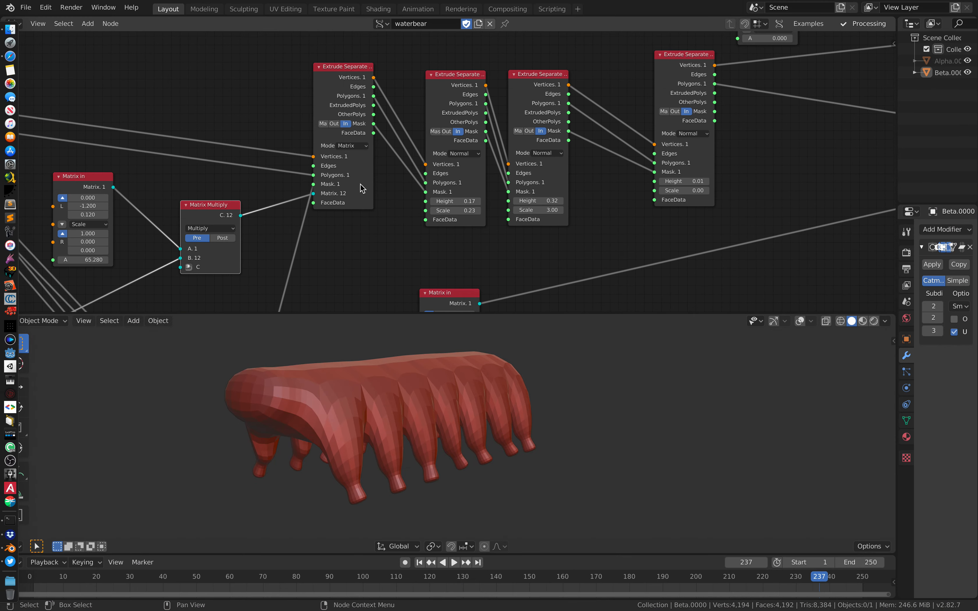
mouse_move(443, 203)
left_mouse_down()
mouse_move(463, 203)
mouse_move(425, 202)
mouse_move(447, 210)
mouse_move(439, 210)
left_mouse_up()
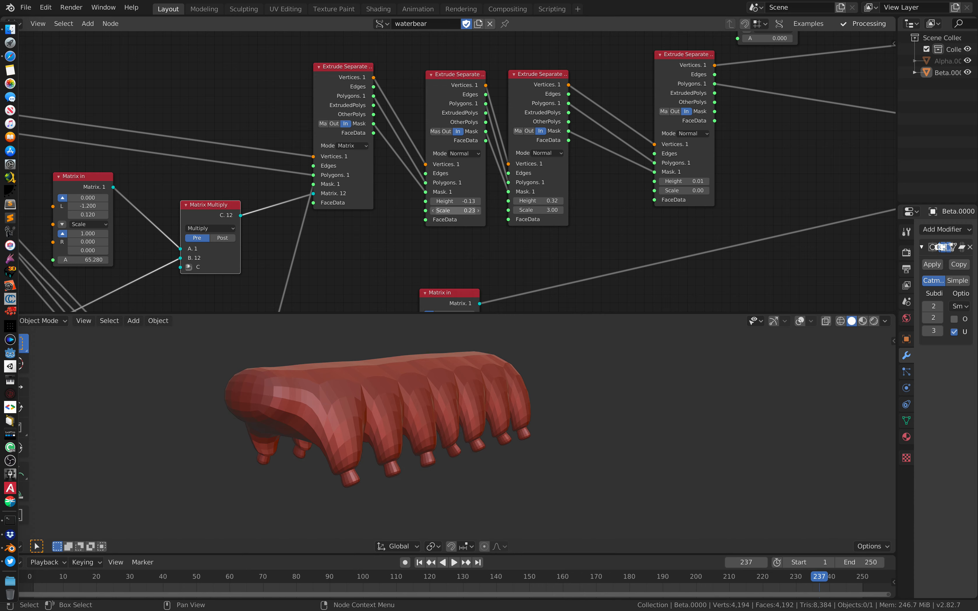
Switch to the browser and examine the water bear image results and the Day 9 Microbe tweet as reference.
key("ctrl+Right")
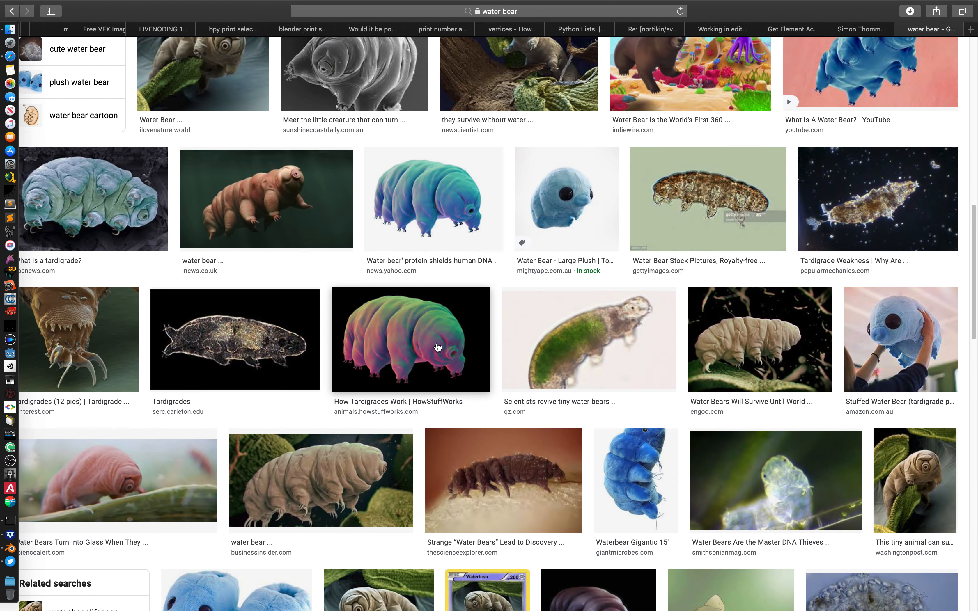
scroll(514, 307, "up", 3)
scroll(514, 308, "up", 3)
left_click(857, 31)
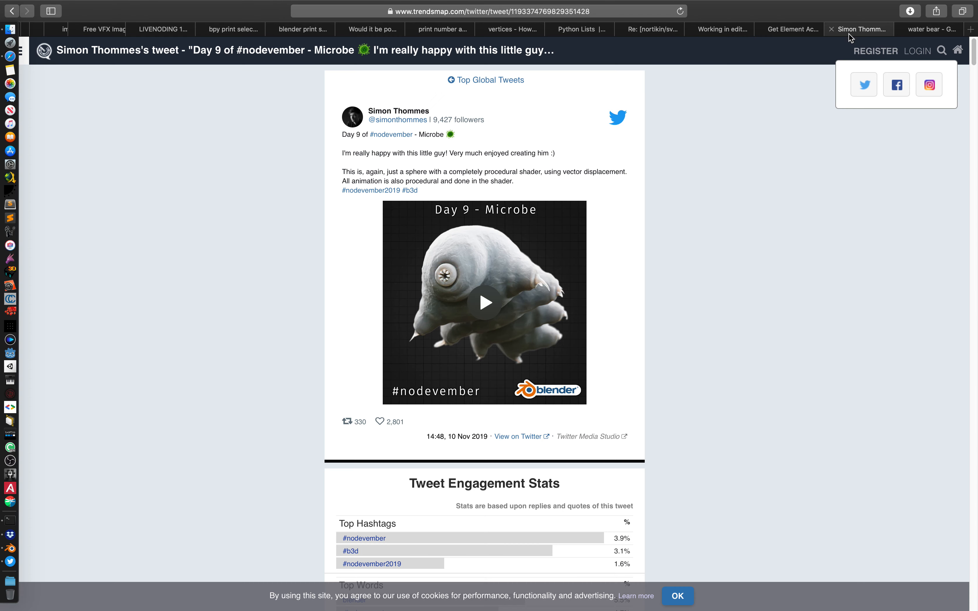
left_click(917, 31)
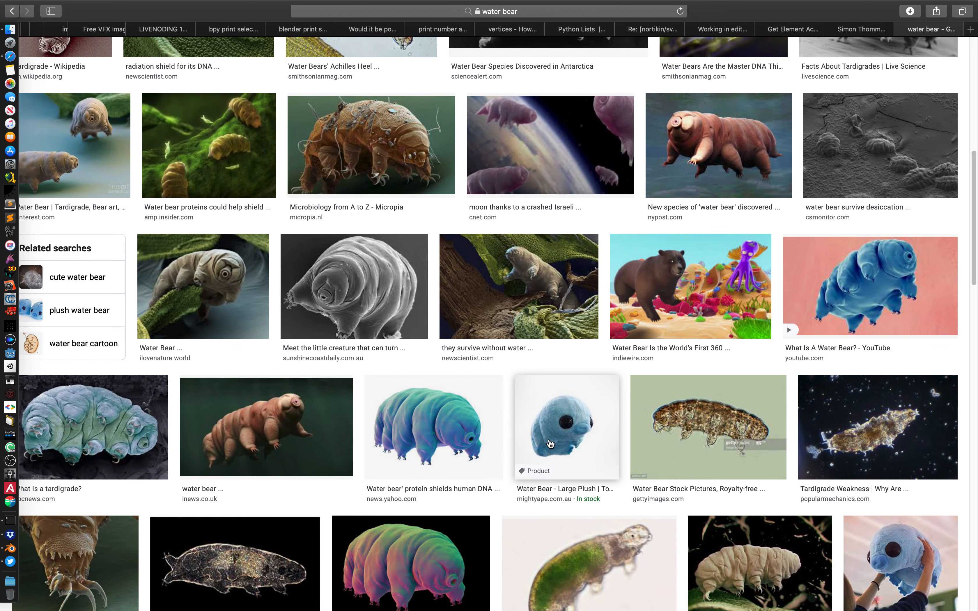
scroll(491, 408, "up", 10)
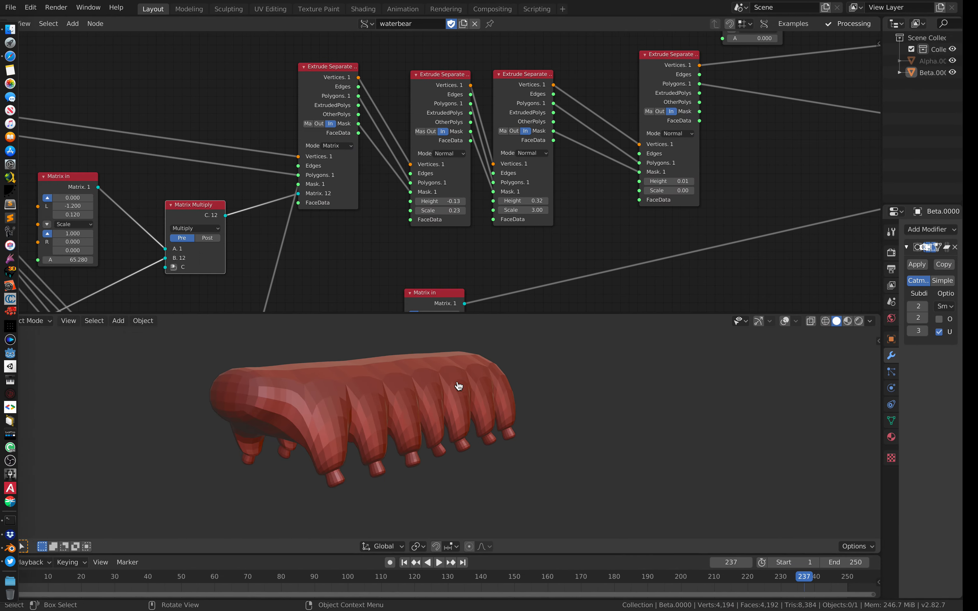
Set the third Extrude Separate Faces node to height 0.23 and scale 1.46, and try height 0.73 on the last one.
left_click_drag(538, 201, 522, 200)
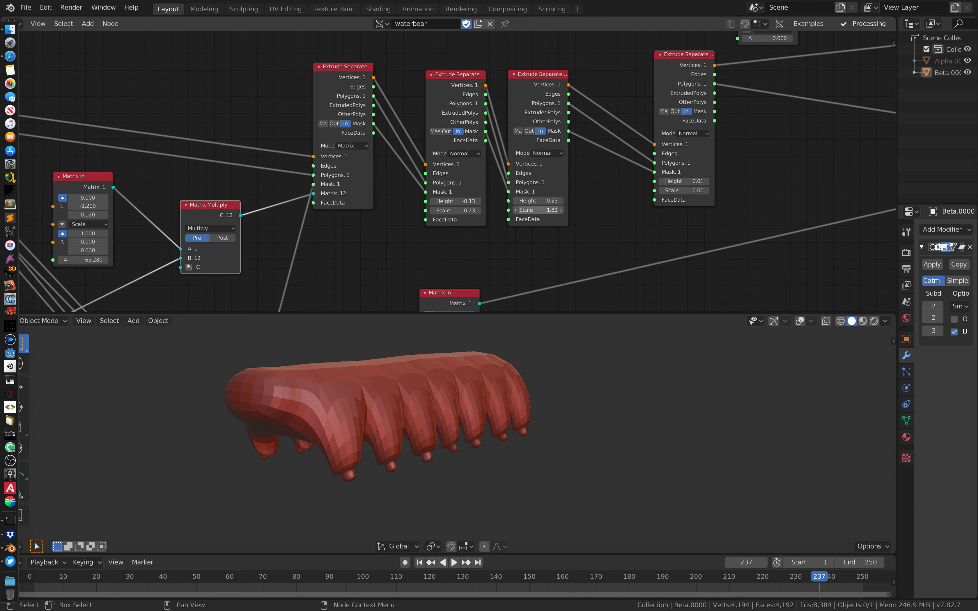
key("space")
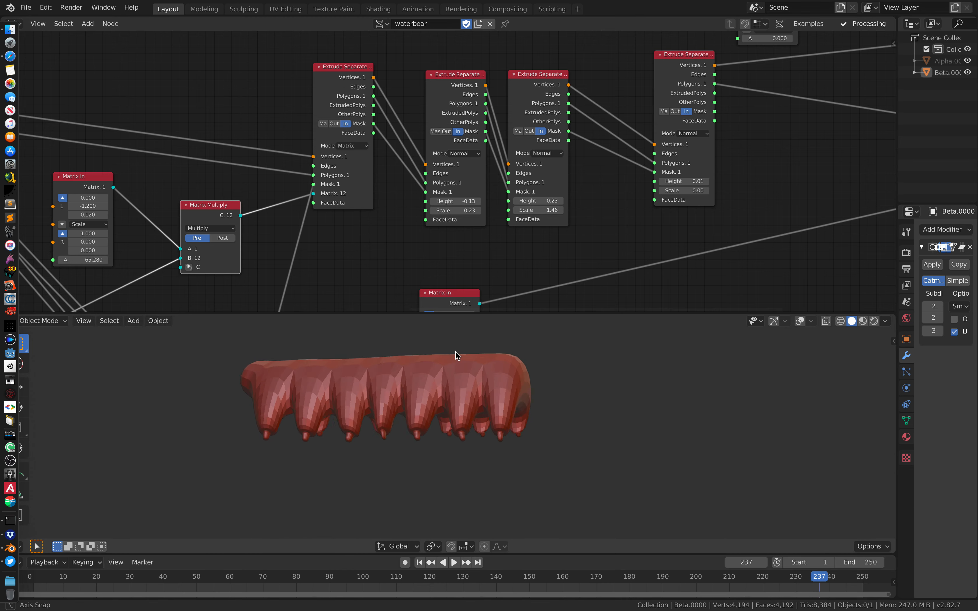
key("space")
middle_click_drag(676, 177, 566, 220)
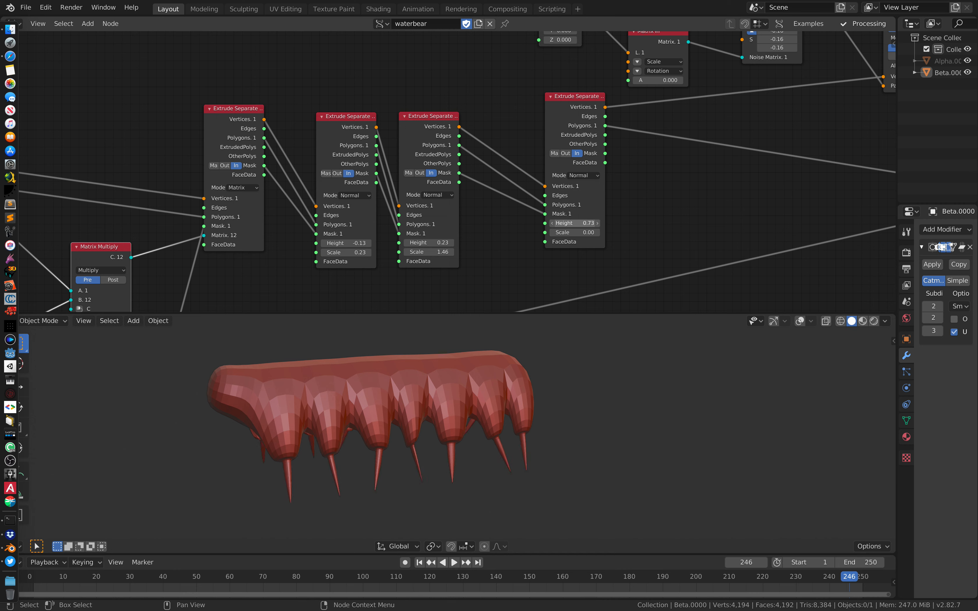
Rearrange the Line, Noise Displace and Matrix in nodes neatly before Bend object along path, and play the animation briefly.
middle_click_drag(727, 152, 474, 233)
middle_click_drag(534, 196, 531, 207)
mouse_move(654, 95)
left_mouse_down()
mouse_move(689, 113)
mouse_move(639, 96)
left_mouse_up()
left_click_drag(754, 188, 763, 182)
middle_click_drag(592, 109, 625, 136)
left_click_drag(465, 68, 464, 63)
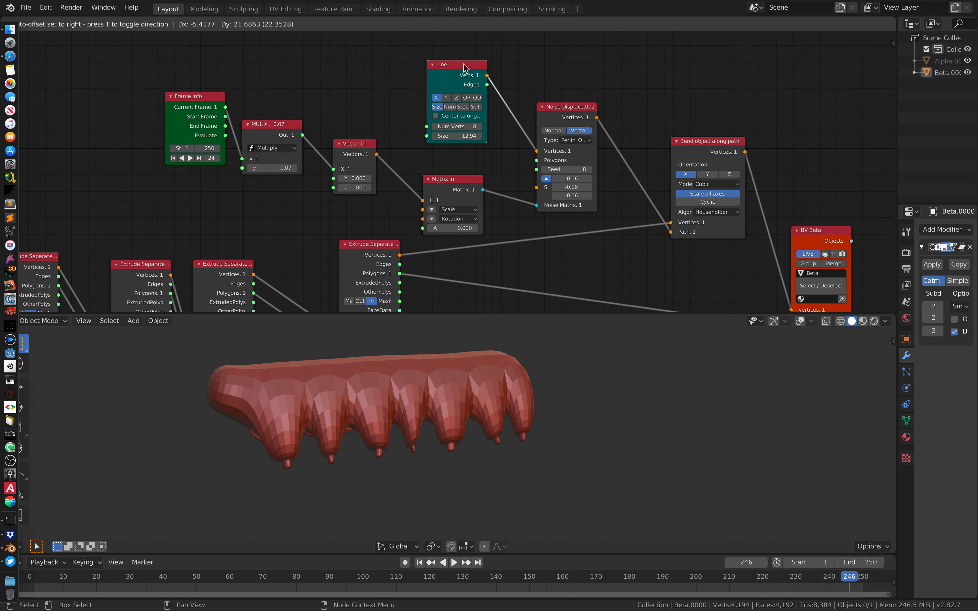
left_click_drag(557, 109, 559, 90)
left_click_drag(452, 190, 456, 177)
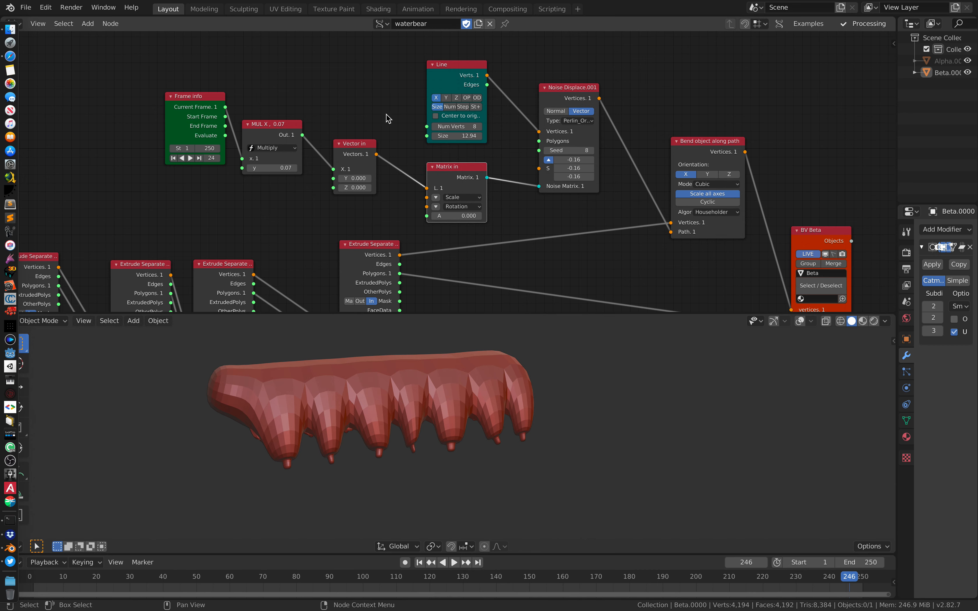
key("space")
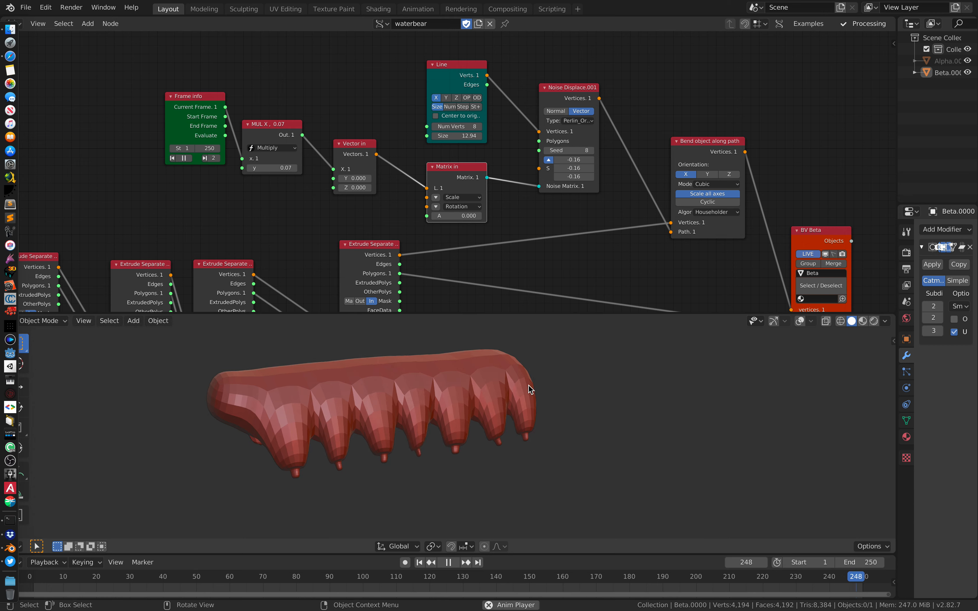
key("space")
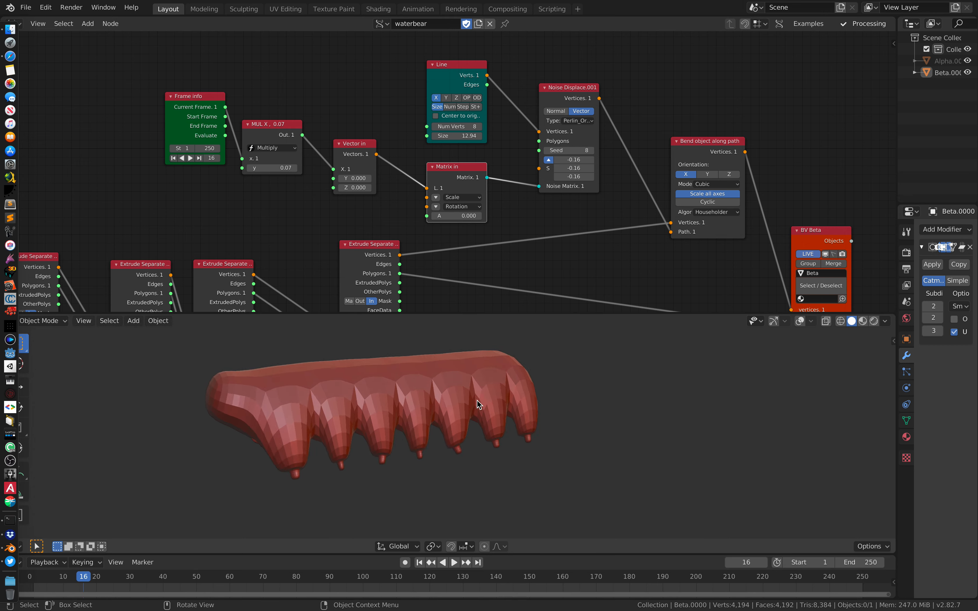
Show the viewport overlays and undo the first annotation stroke beside the water bear.
middle_click_drag(475, 401, 408, 431, "shift")
middle_click_drag(505, 407, 463, 395, "shift")
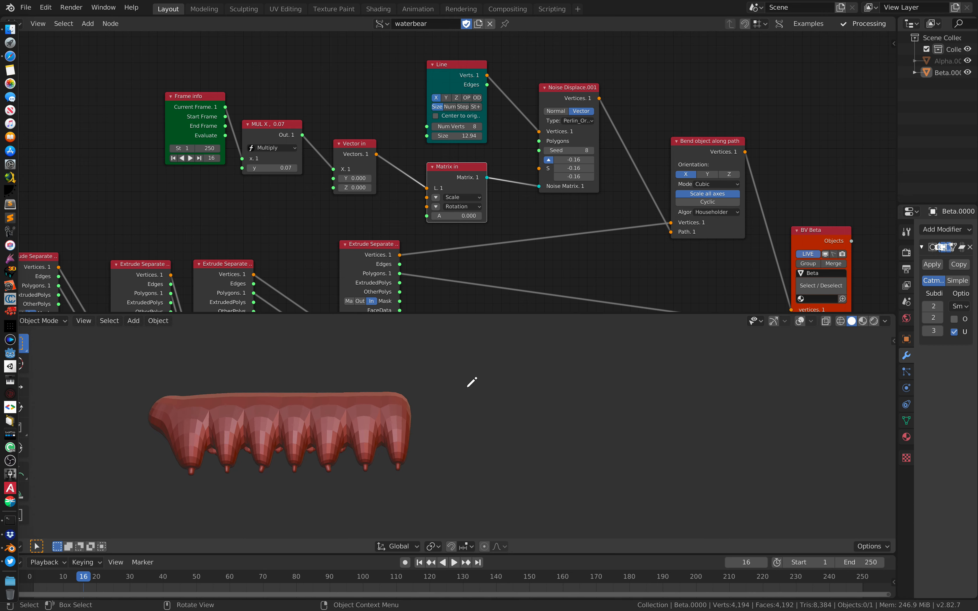
left_click(799, 320)
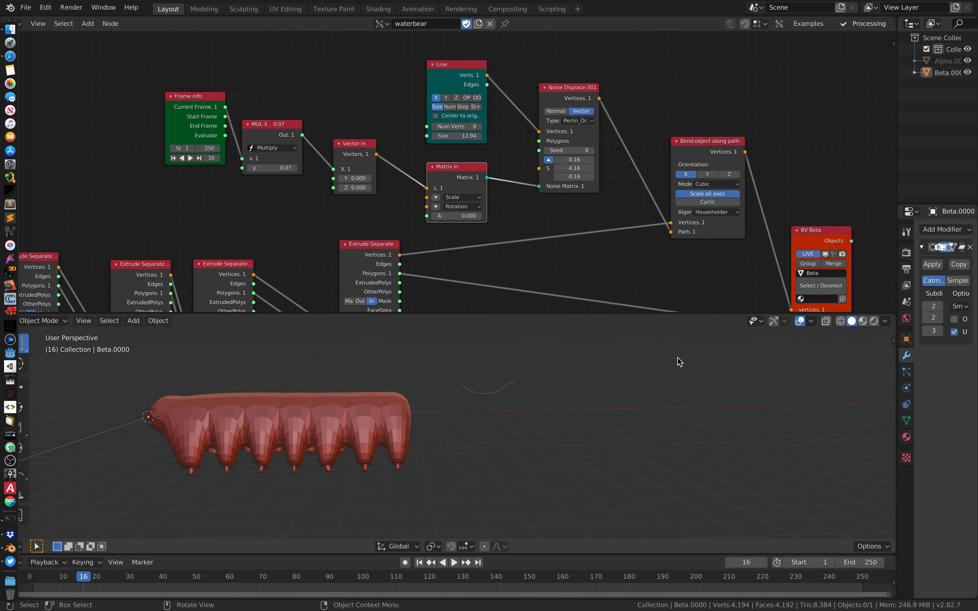
middle_click_drag(482, 429, 458, 401, "shift")
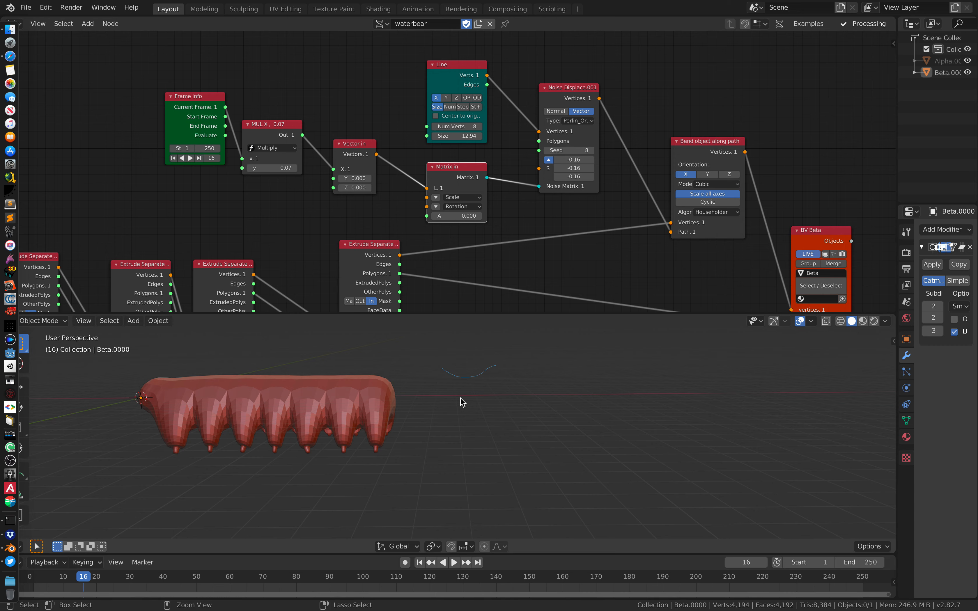
key("ctrl+z")
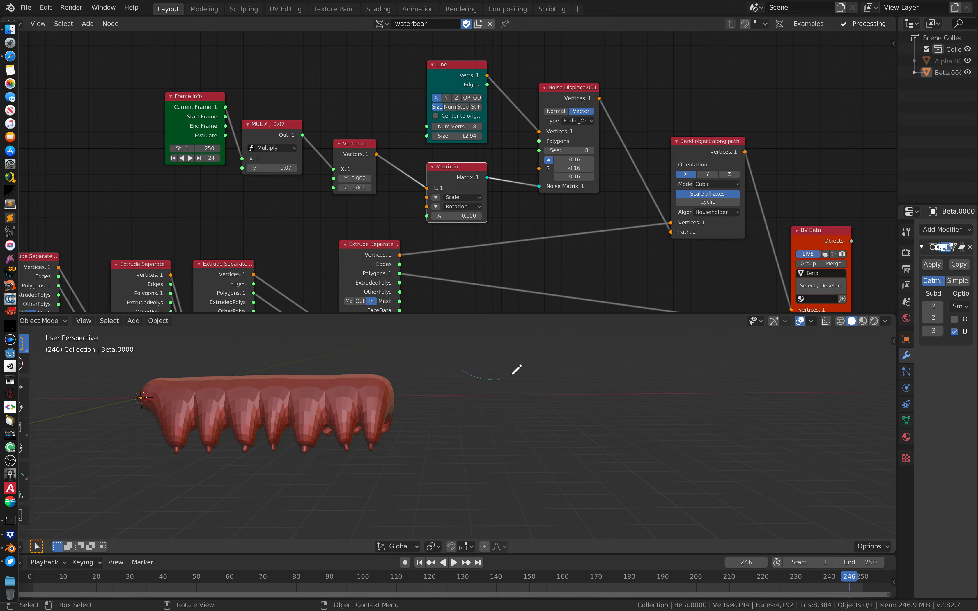
Draw an annotation of a wavy spine with short legs beside the water bear, and replay the animation briefly.
middle_click_drag(599, 377, 484, 382)
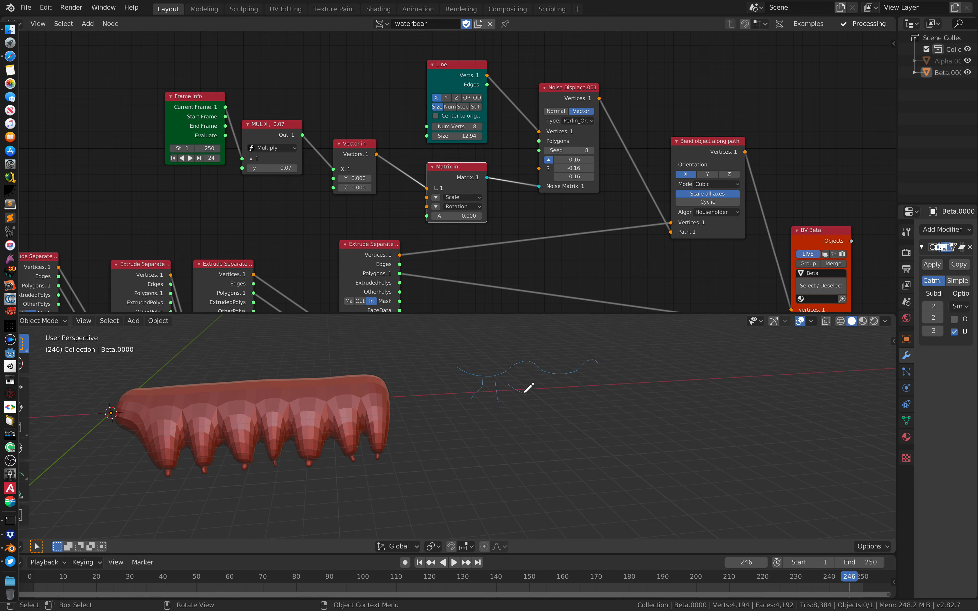
left_click_drag(579, 380, 593, 393)
mouse_move(574, 401)
middle_mouse_down()
mouse_move(513, 409)
mouse_move(496, 399)
mouse_move(535, 405)
mouse_move(542, 389)
middle_mouse_up()
key("space")
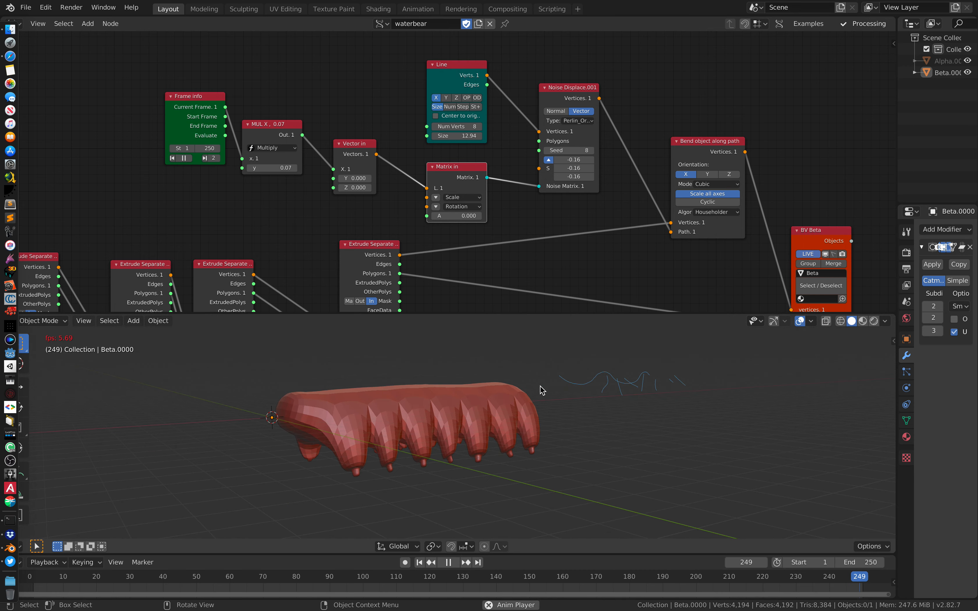
key("space")
Move the Beta viewer node up beside Bend object along path and examine the whole waterbear node tree.
middle_click_drag(703, 268, 665, 192)
left_click_drag(728, 181, 740, 161)
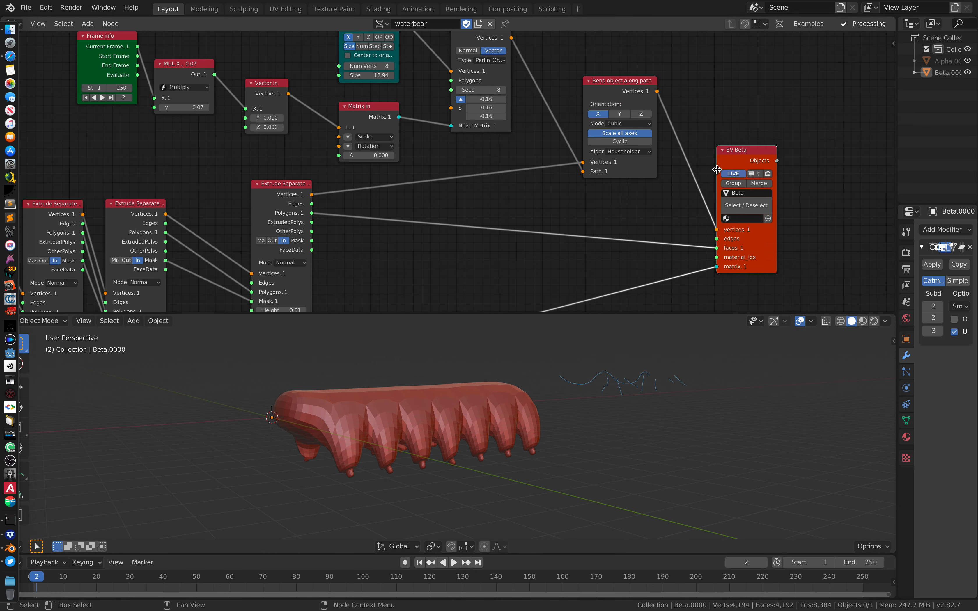
scroll(567, 224, "down", 3)
scroll(574, 267, "down", 1)
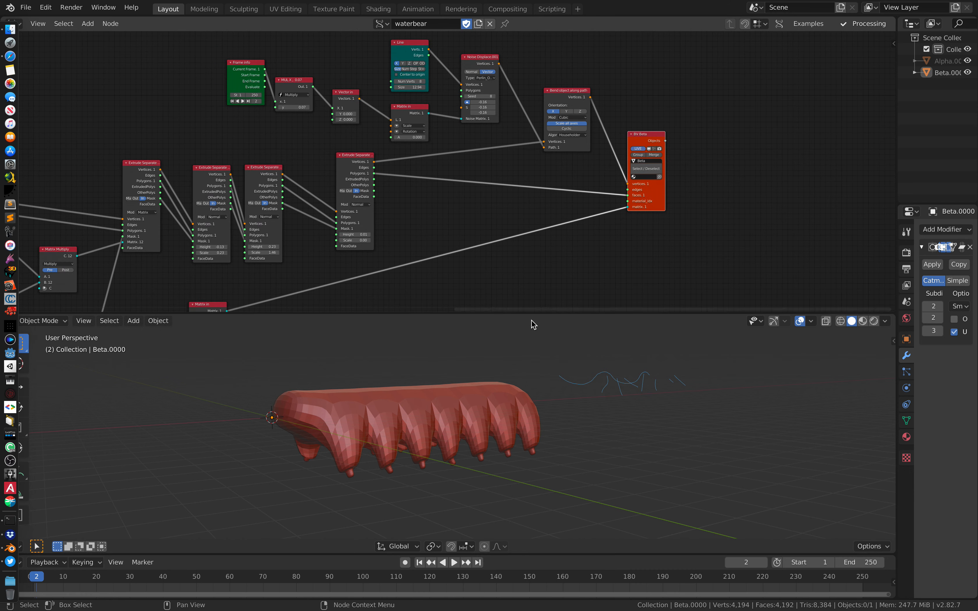
middle_click_drag(553, 401, 424, 399)
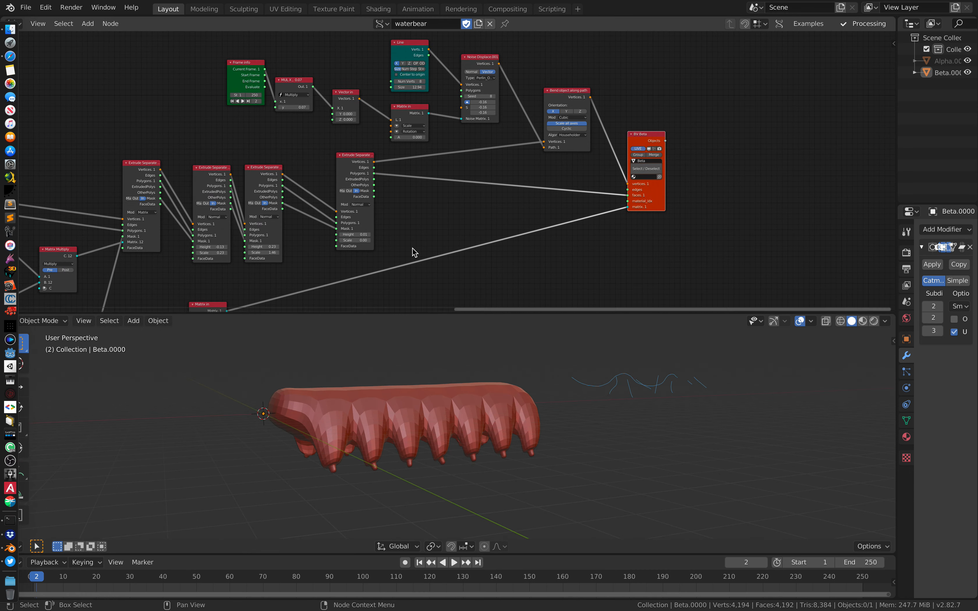
scroll(326, 211, "down", 5)
middle_click_drag(327, 211, 491, 191)
scroll(374, 199, "down", 2)
middle_click_drag(369, 198, 442, 203)
scroll(444, 207, "down", 1)
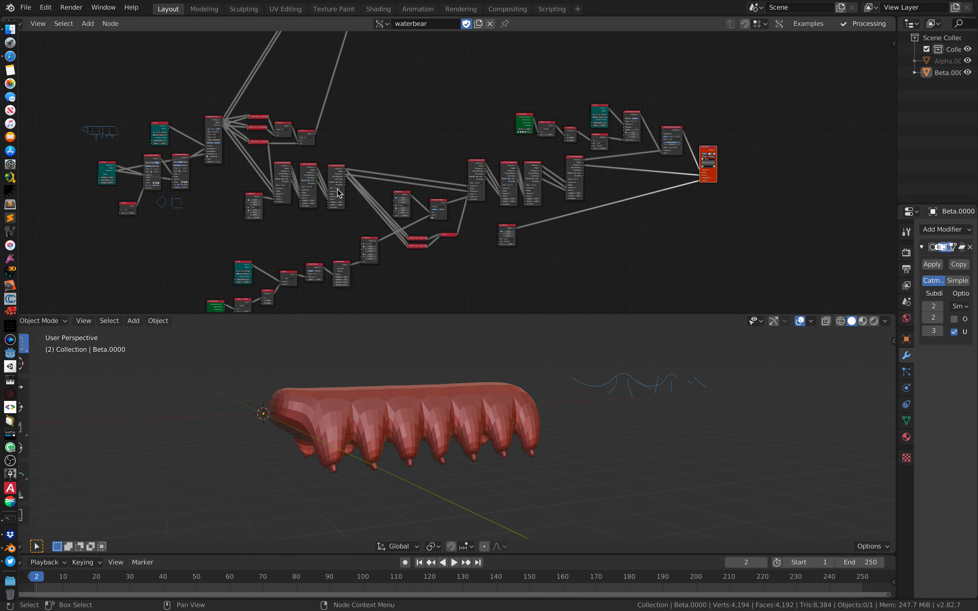
Annotate a modular creature above the water bear: three body segments with legs inside an oval, plus separate pieces at both ends.
middle_click_drag(452, 406, 429, 415)
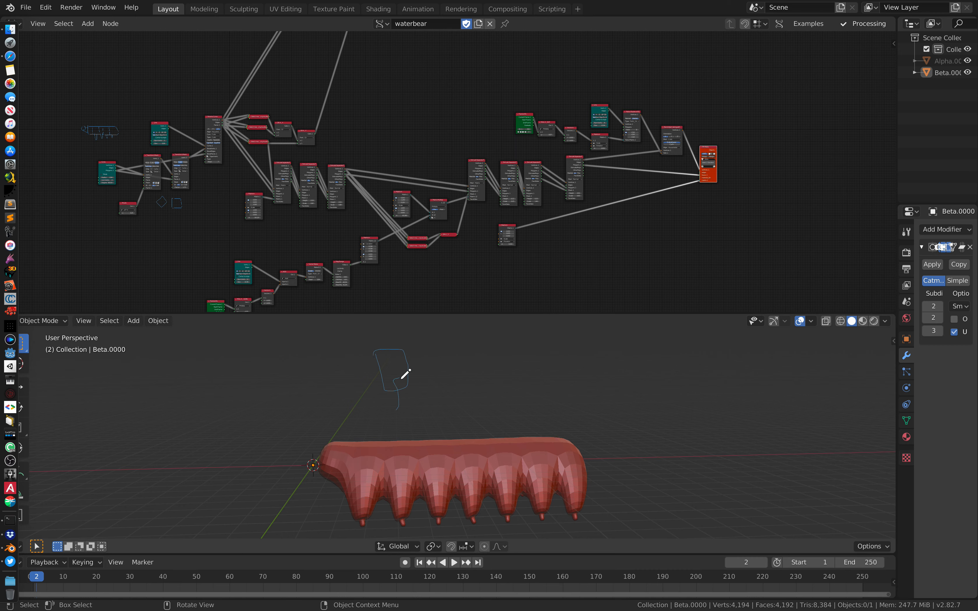
mouse_move(437, 376)
left_mouse_down()
mouse_move(418, 344)
mouse_move(433, 404)
left_mouse_up()
mouse_move(442, 351)
left_mouse_down()
mouse_move(459, 380)
mouse_move(452, 352)
mouse_move(457, 403)
left_mouse_up()
left_click_drag(495, 363, 481, 364)
mouse_move(323, 354)
left_mouse_down()
mouse_move(356, 367)
mouse_move(337, 359)
mouse_move(315, 380)
mouse_move(325, 378)
left_mouse_up()
mouse_move(532, 351)
left_mouse_down()
mouse_move(556, 350)
mouse_move(534, 348)
mouse_move(547, 370)
left_mouse_up()
mouse_move(366, 348)
left_mouse_down()
mouse_move(371, 381)
mouse_move(487, 364)
mouse_move(368, 349)
left_mouse_up()
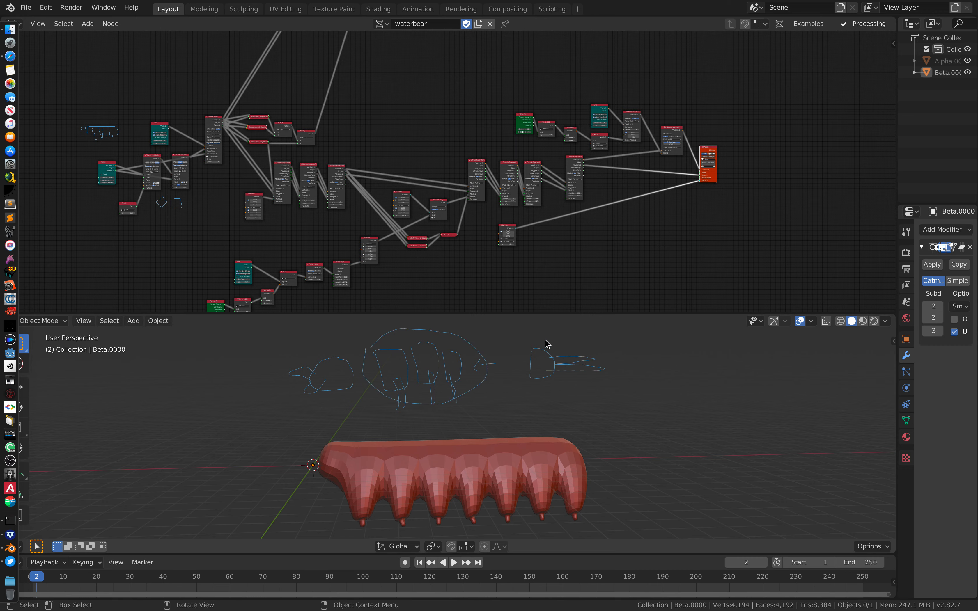
middle_click_drag(539, 371, 533, 371)
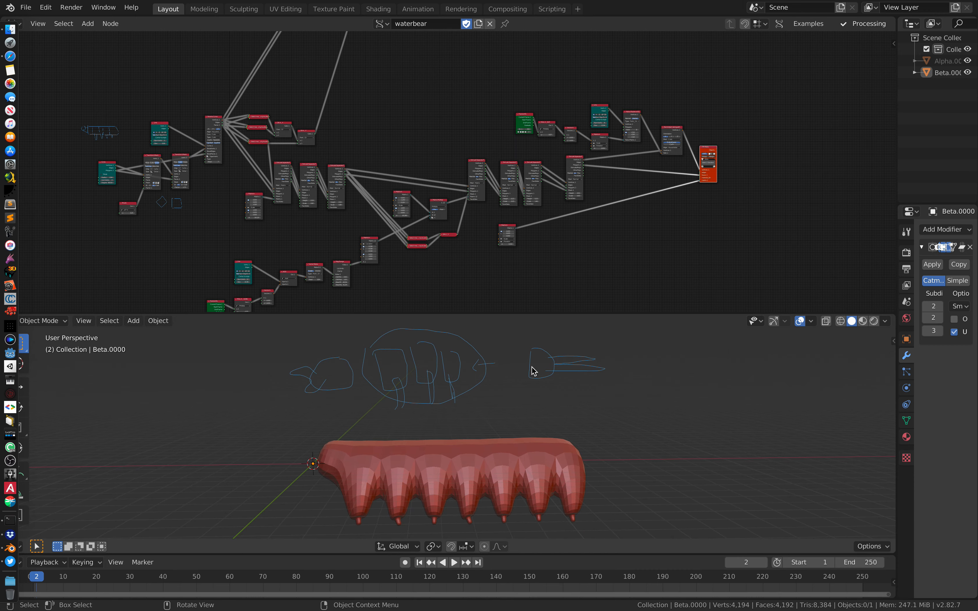